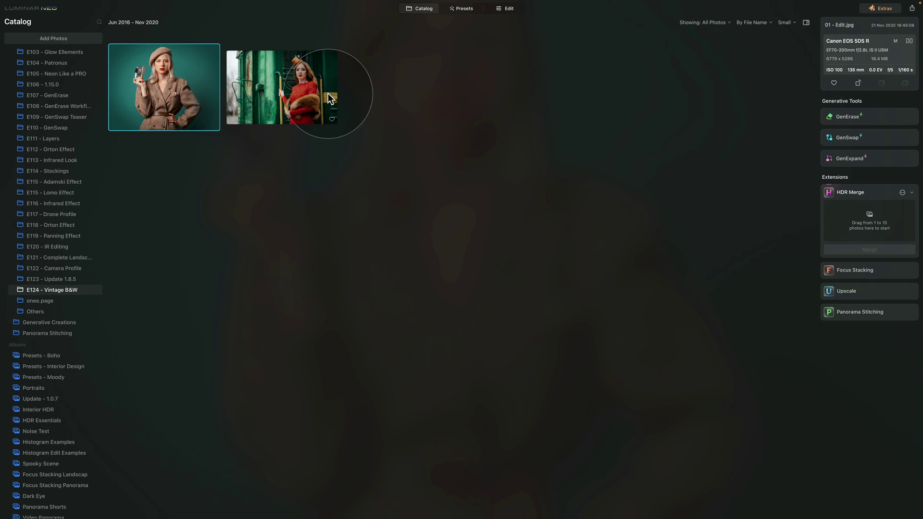
- Open the photo of the woman in the beret holding a camera for editing
{"action": "left_click", "coordinate": [304, 91]}
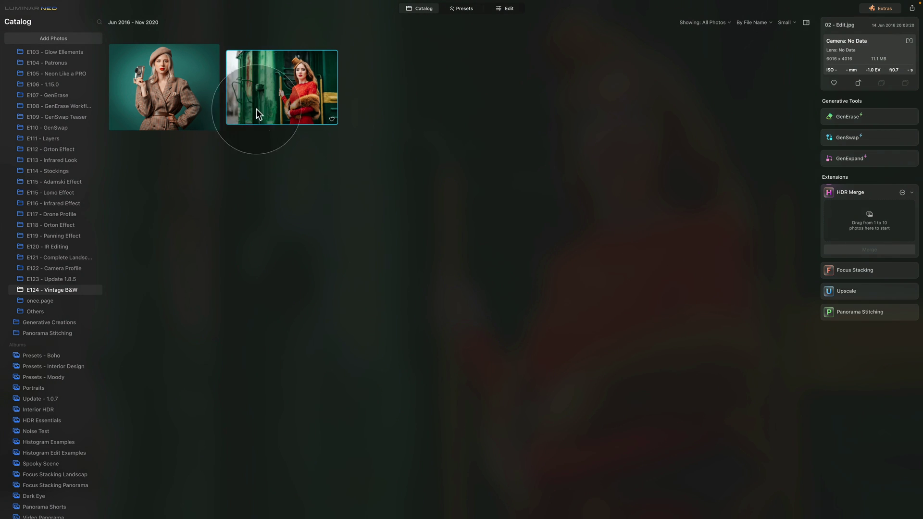
{"action": "left_click", "coordinate": [176, 70]}
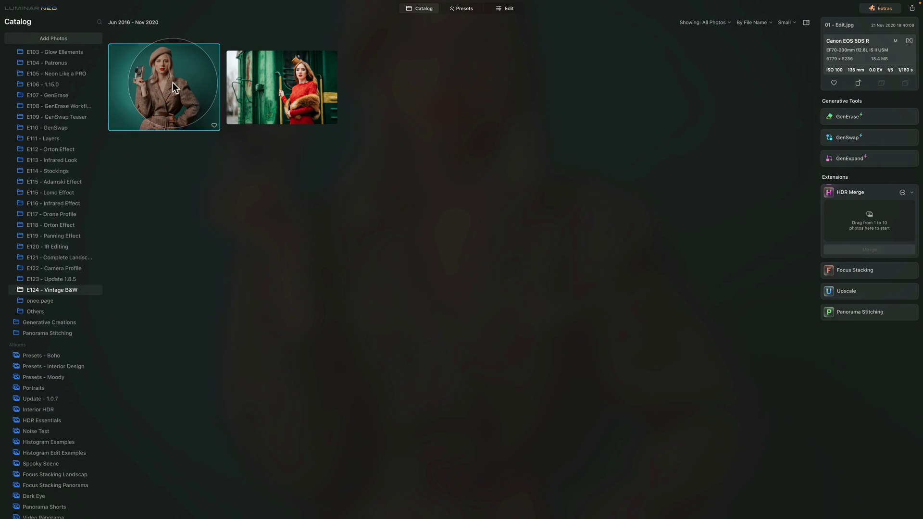
{"action": "left_click", "coordinate": [505, 10]}
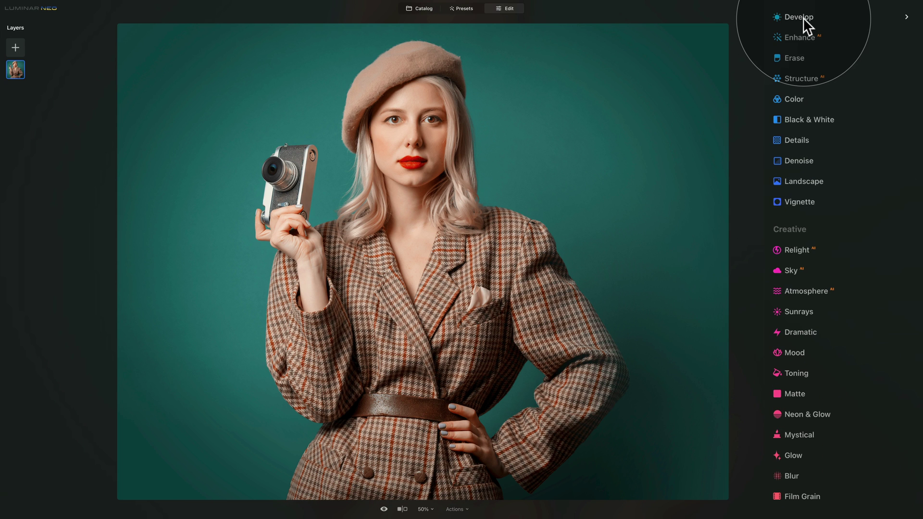
- Enable Auto Defringe in the Develop tool's optics settings
{"action": "left_click", "coordinate": [802, 17]}
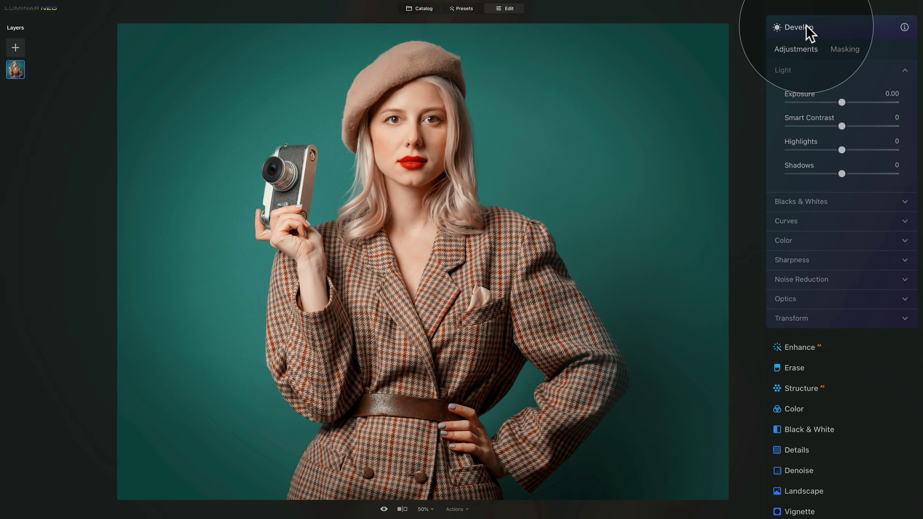
{"action": "left_click", "coordinate": [822, 300]}
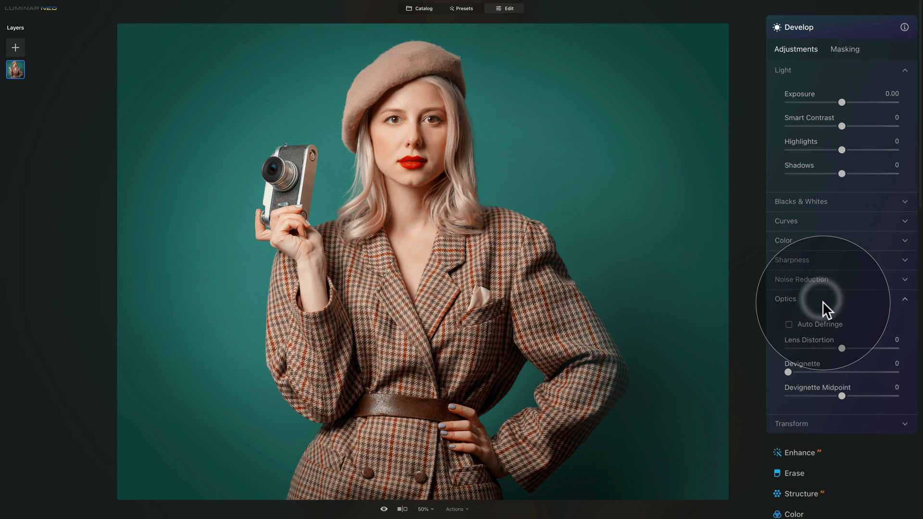
{"action": "left_click", "coordinate": [819, 324]}
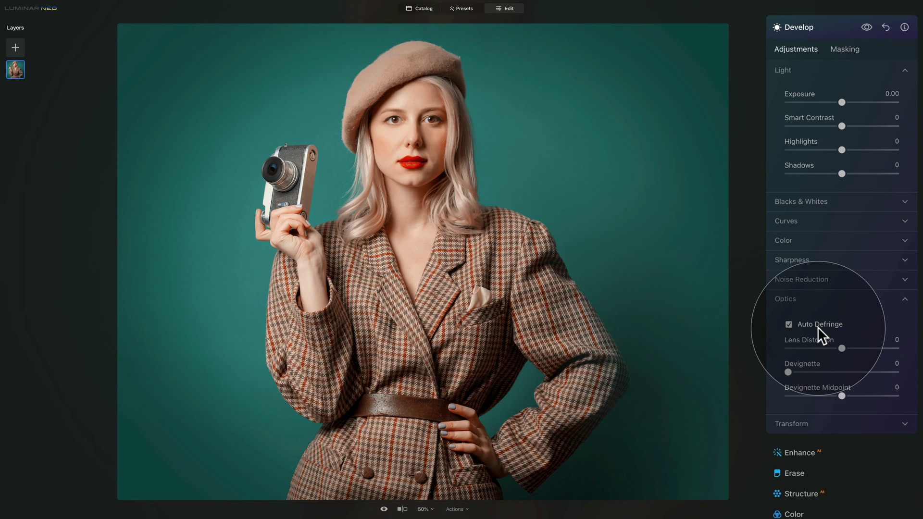
{"action": "left_click", "coordinate": [812, 299]}
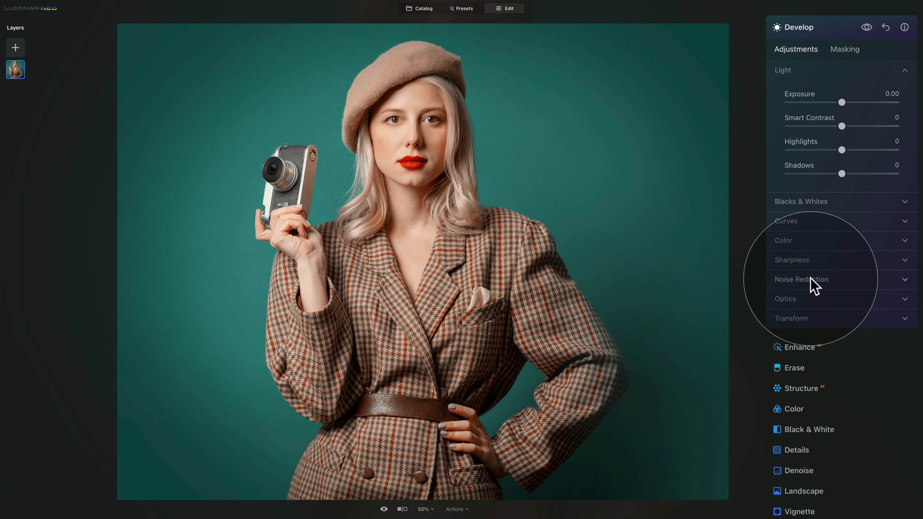
- Set the Develop noise reduction's Luminosity to 15
{"action": "left_click", "coordinate": [810, 279]}
{"action": "left_click", "coordinate": [812, 261]}
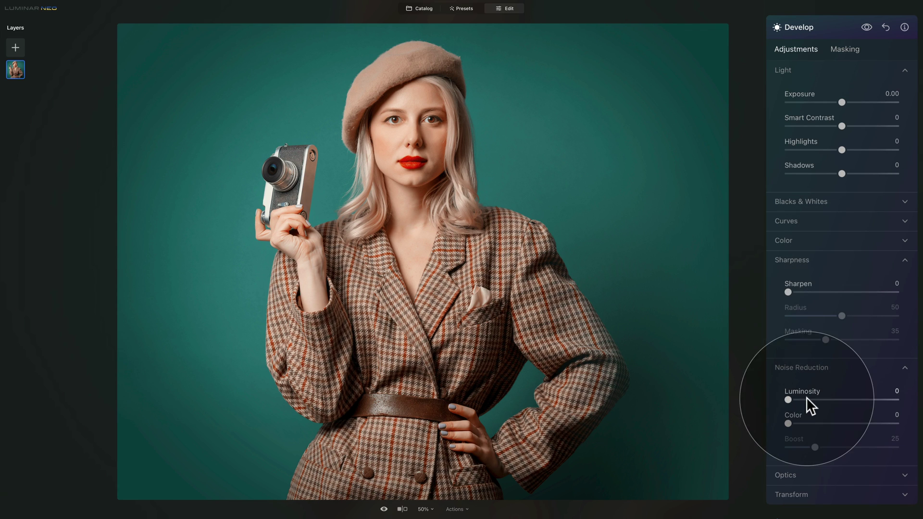
{"action": "left_click_drag", "start_coordinate": [787, 397], "coordinate": [804, 402]}
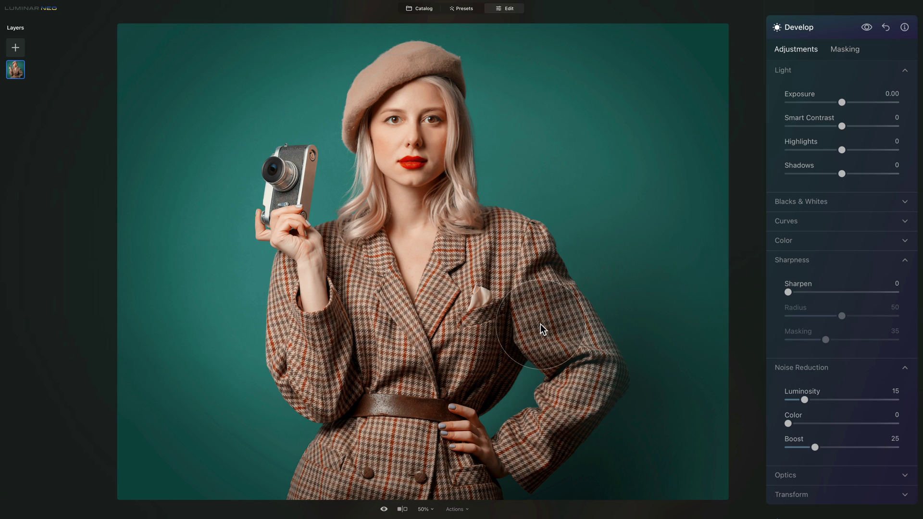
- Sharpen the photo with Sharpen at 40 and sharpness Masking at 75
{"action": "left_click", "coordinate": [821, 292]}
{"action": "left_click_drag", "start_coordinate": [821, 292], "coordinate": [831, 294]}
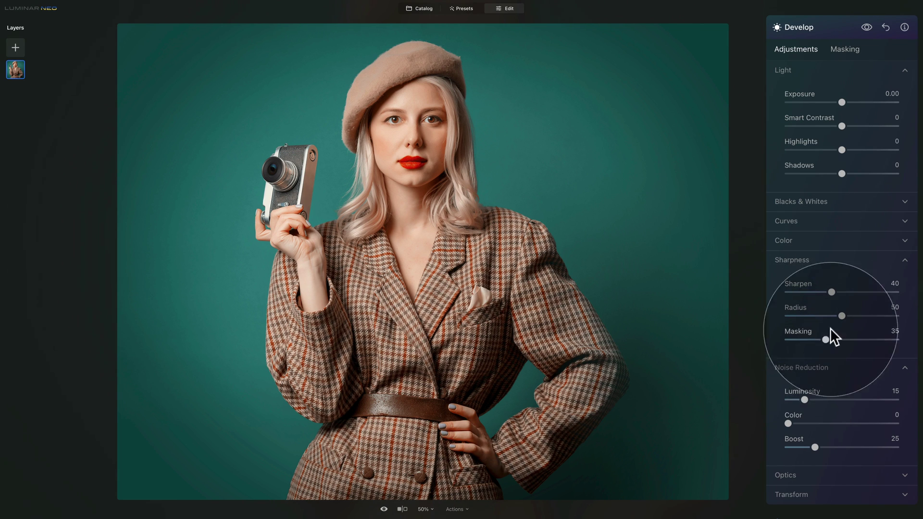
{"action": "left_click_drag", "start_coordinate": [826, 339], "coordinate": [870, 340]}
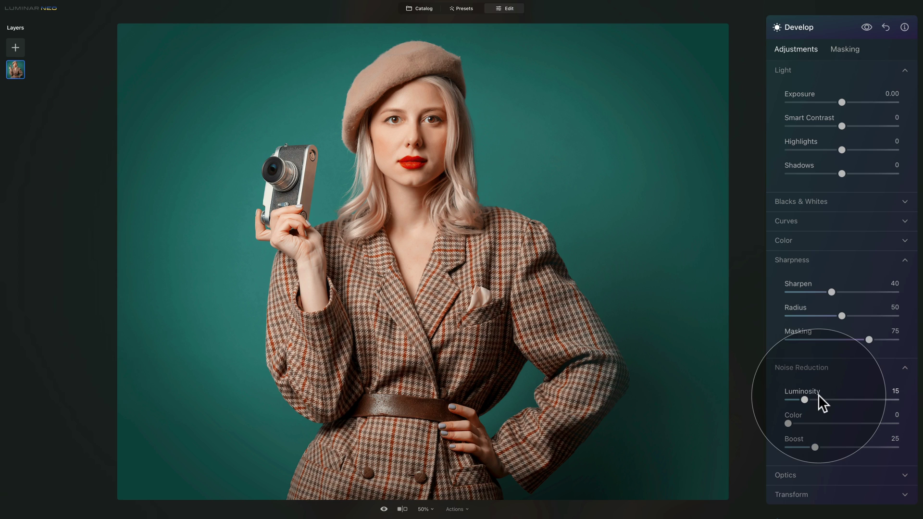
{"action": "left_click", "coordinate": [814, 367]}
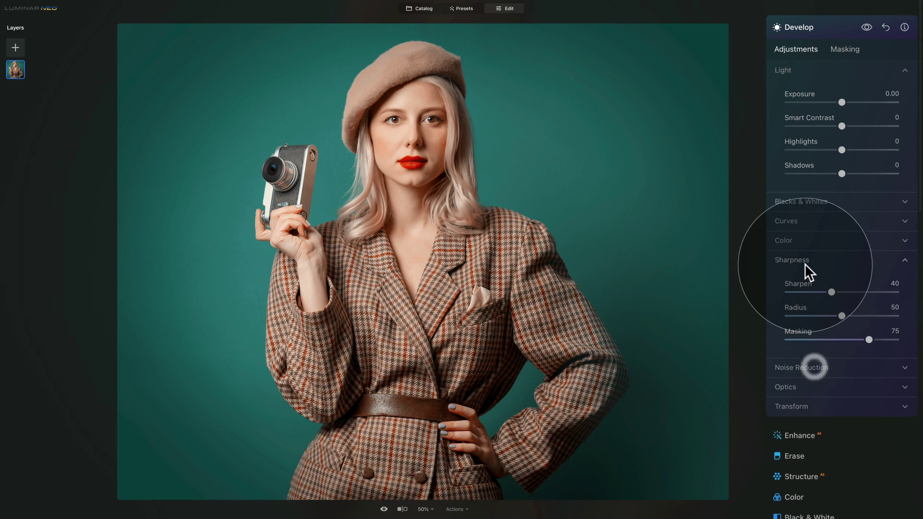
{"action": "left_click", "coordinate": [805, 258]}
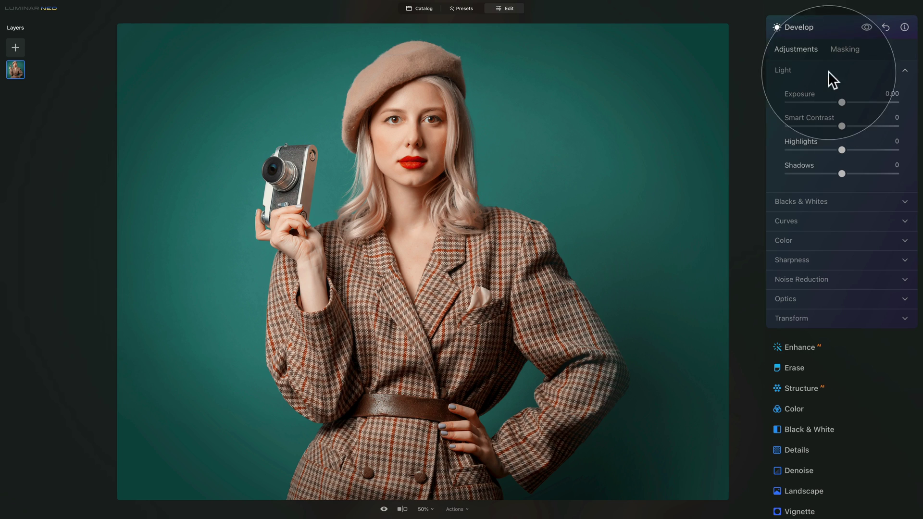
- Lower the photo's Highlights to -35 and Shadows to -20
{"action": "left_click", "coordinate": [824, 200]}
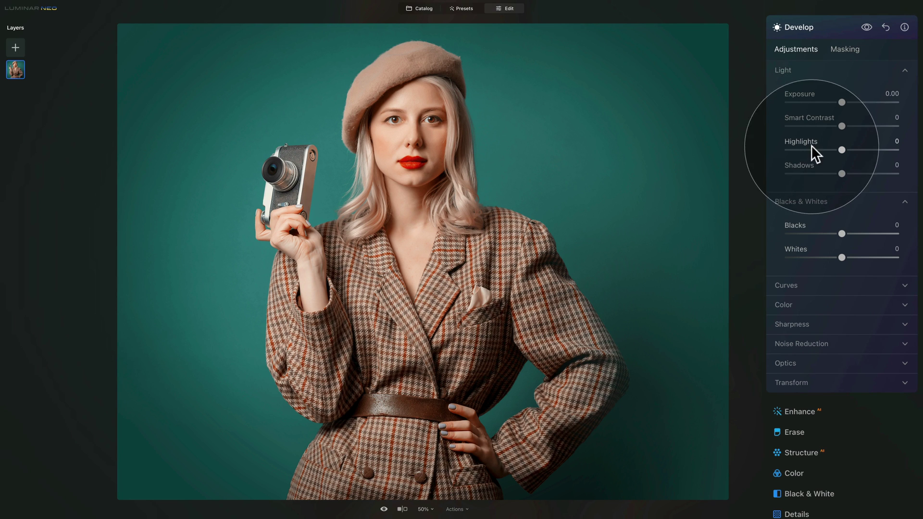
{"action": "left_click_drag", "start_coordinate": [841, 150], "coordinate": [822, 150]}
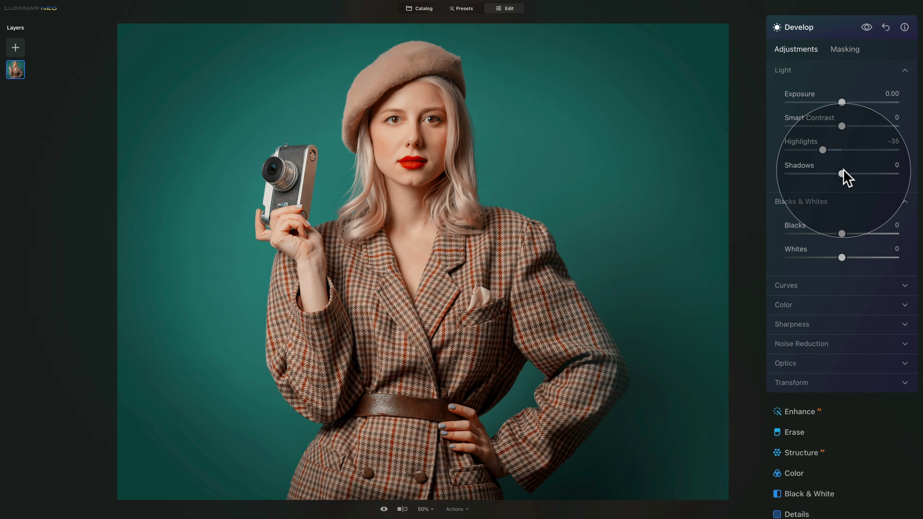
{"action": "left_click_drag", "start_coordinate": [842, 169], "coordinate": [830, 170]}
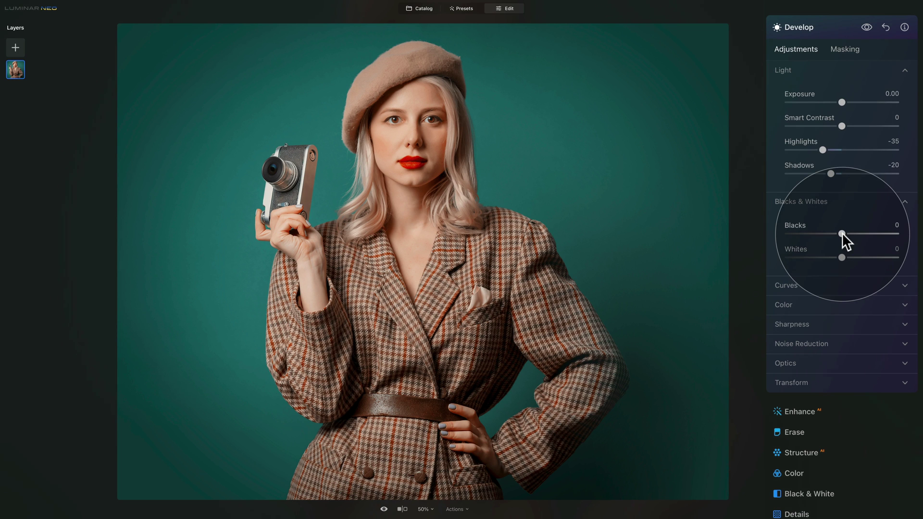
- Set Blacks to 25 and Whites to -20, and close the Develop tool
{"action": "left_click_drag", "start_coordinate": [842, 234], "coordinate": [854, 234]}
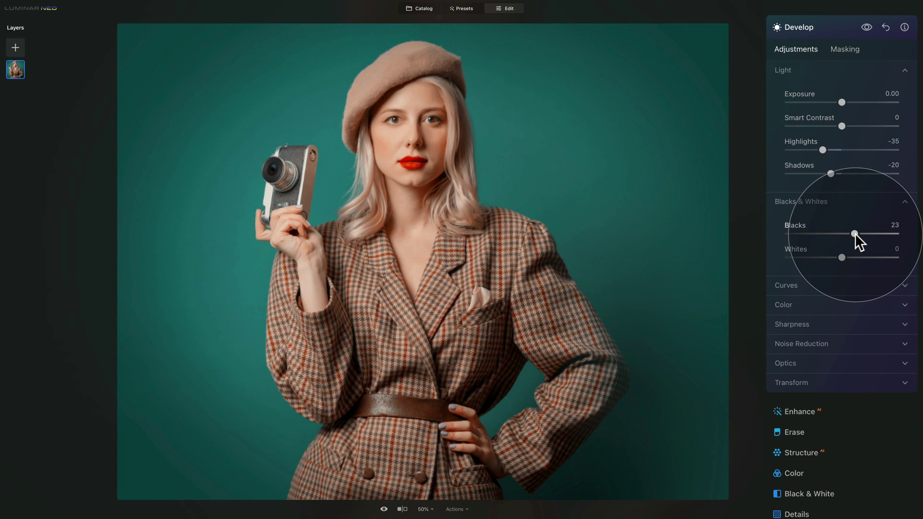
{"action": "left_click", "coordinate": [855, 233]}
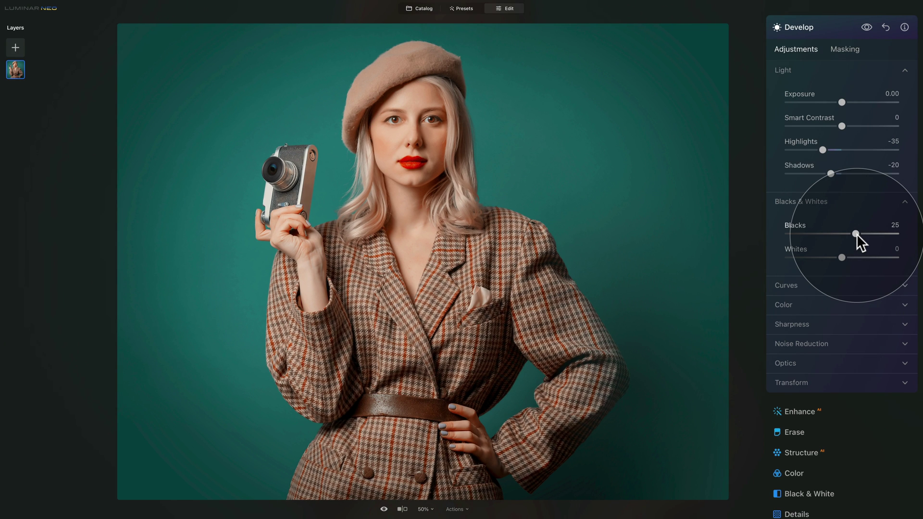
{"action": "left_click_drag", "start_coordinate": [841, 254], "coordinate": [830, 250]}
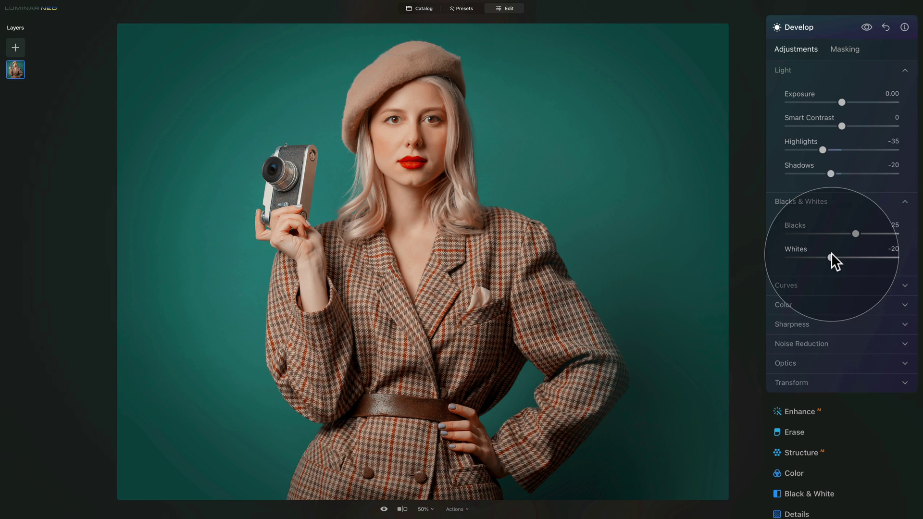
{"action": "left_click", "coordinate": [817, 201]}
{"action": "left_click", "coordinate": [801, 67]}
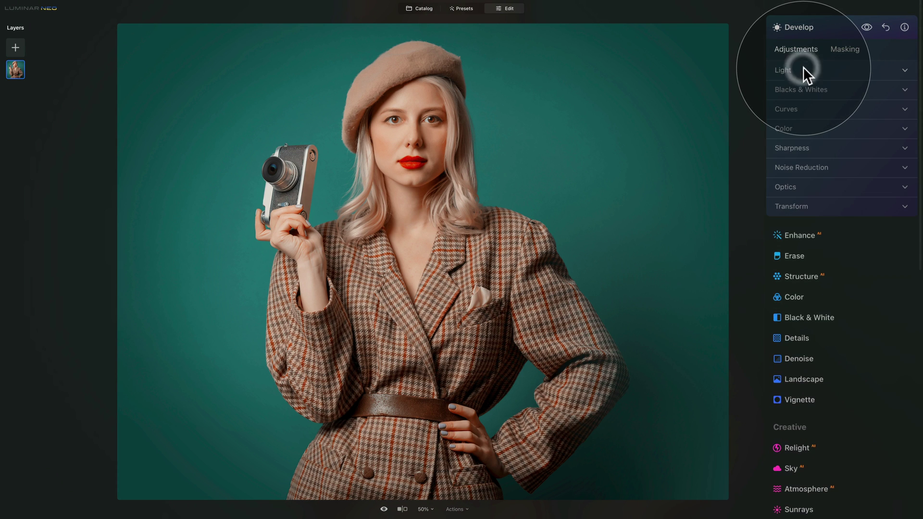
{"action": "left_click", "coordinate": [816, 28]}
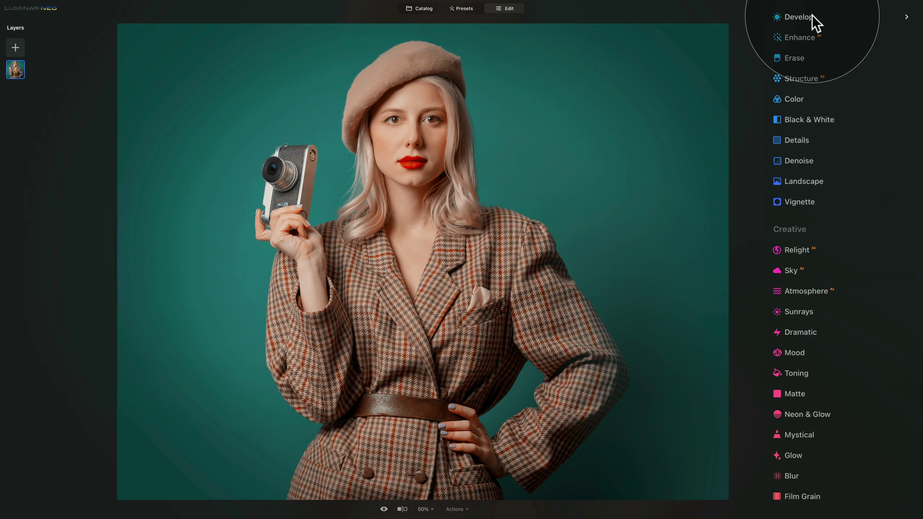
- Convert the photo to black and white and set the Red luminance to -20
{"action": "left_click", "coordinate": [824, 119]}
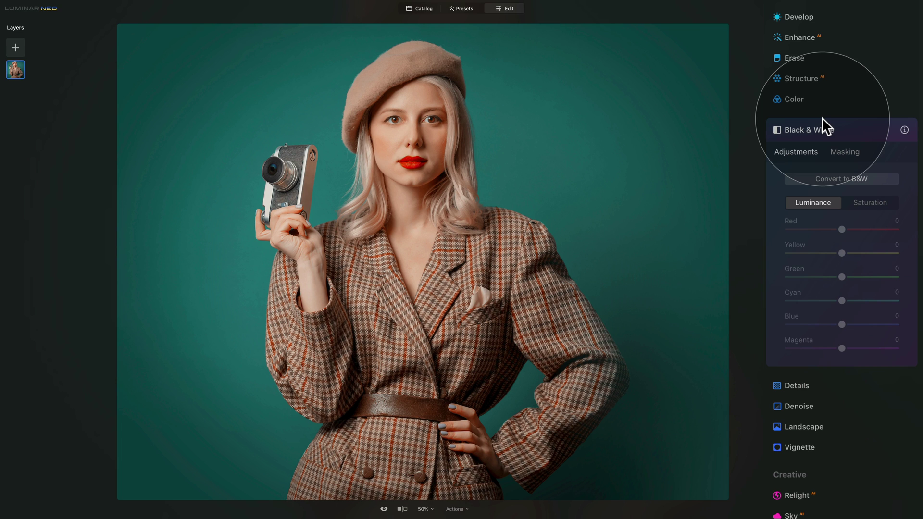
{"action": "left_click", "coordinate": [841, 181]}
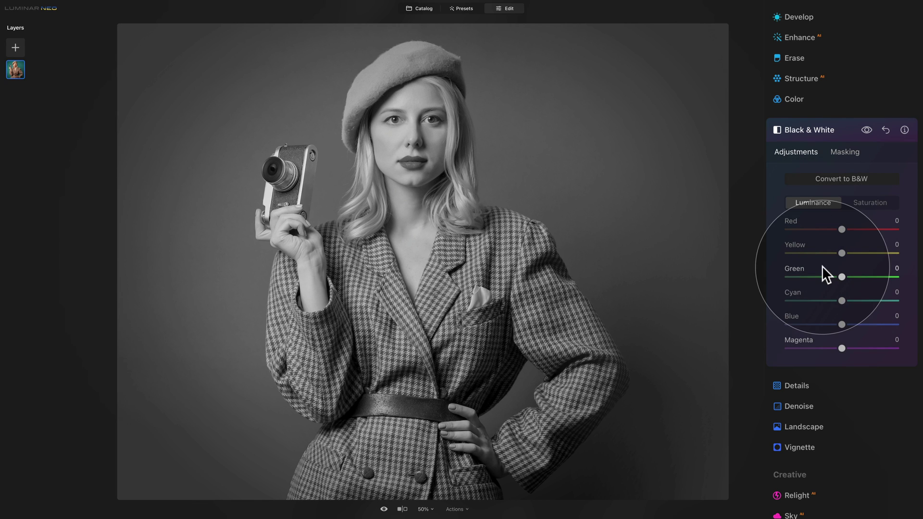
{"action": "left_click", "coordinate": [827, 229]}
{"action": "left_click_drag", "start_coordinate": [825, 229], "coordinate": [832, 230]}
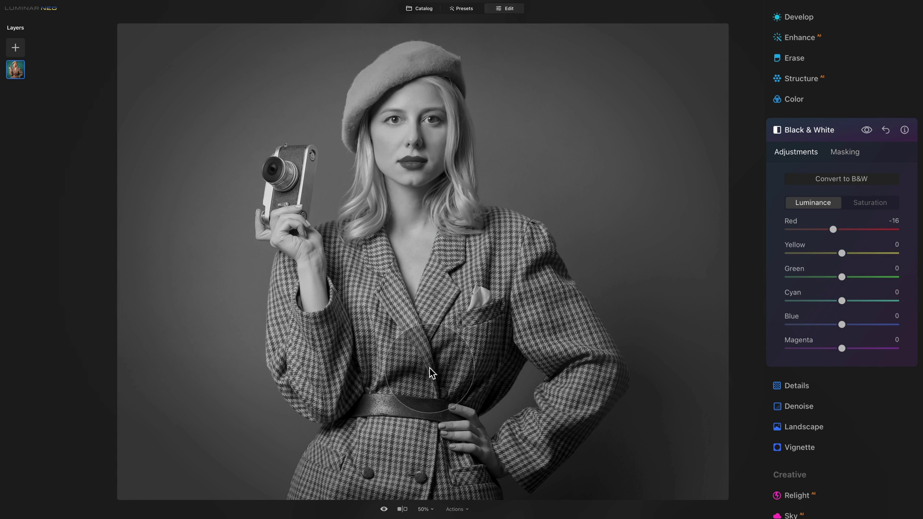
{"action": "left_click_drag", "start_coordinate": [831, 228], "coordinate": [829, 227]}
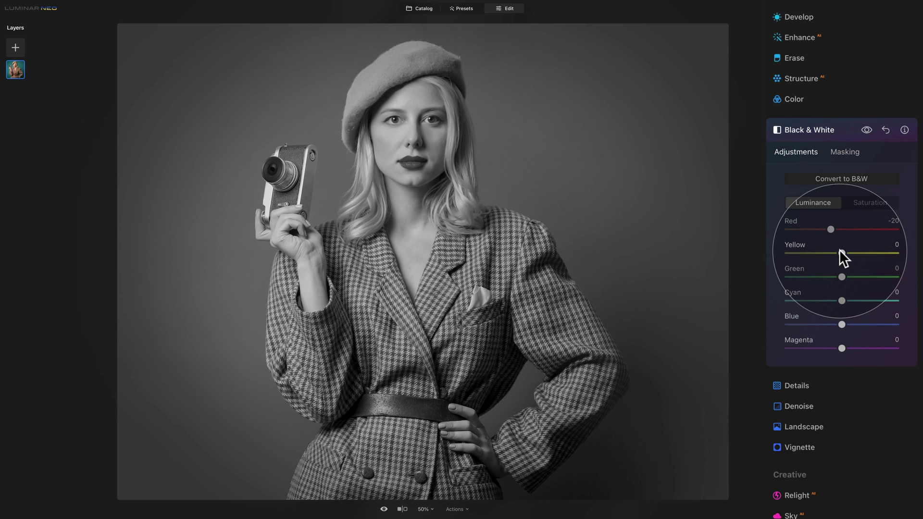
- Set the black and white luminance of Yellow to -15 and of Green, Cyan, Blue and Magenta to -20
{"action": "mouse_move", "coordinate": [839, 249]}
{"action": "left_mouse_down"}
{"action": "mouse_move", "coordinate": [819, 246]}
{"action": "mouse_move", "coordinate": [835, 250]}
{"action": "left_mouse_up"}
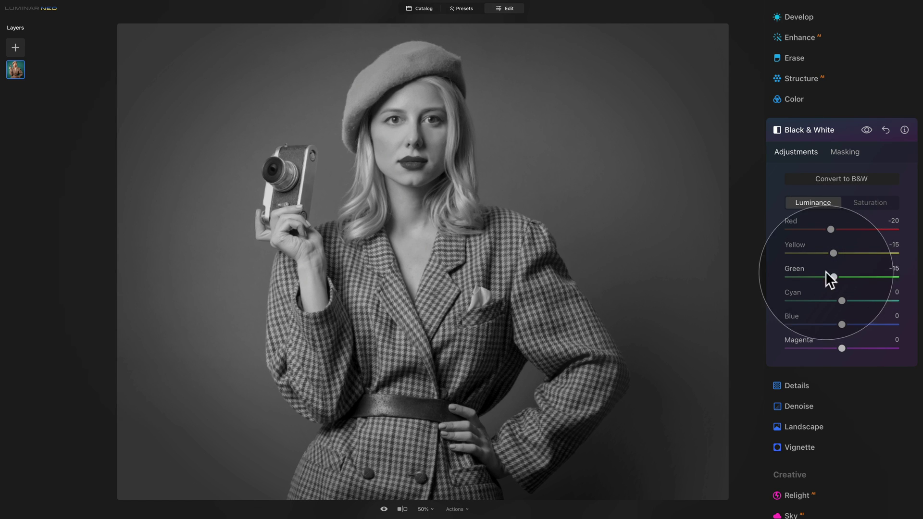
{"action": "left_click_drag", "start_coordinate": [841, 273], "coordinate": [829, 319]}
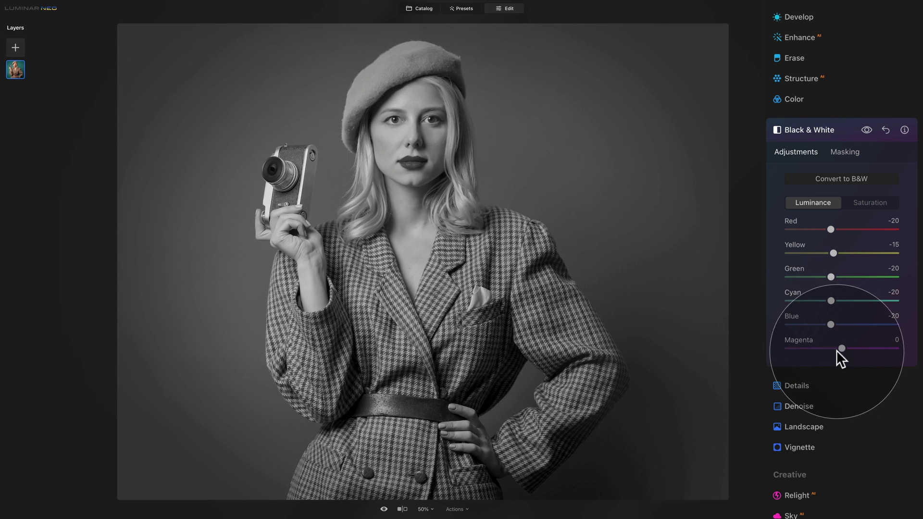
{"action": "left_click_drag", "start_coordinate": [840, 349], "coordinate": [827, 346]}
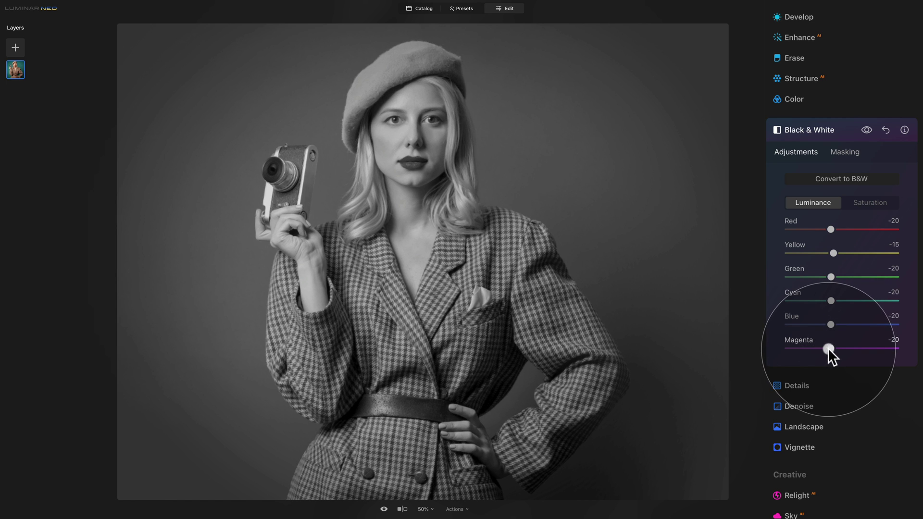
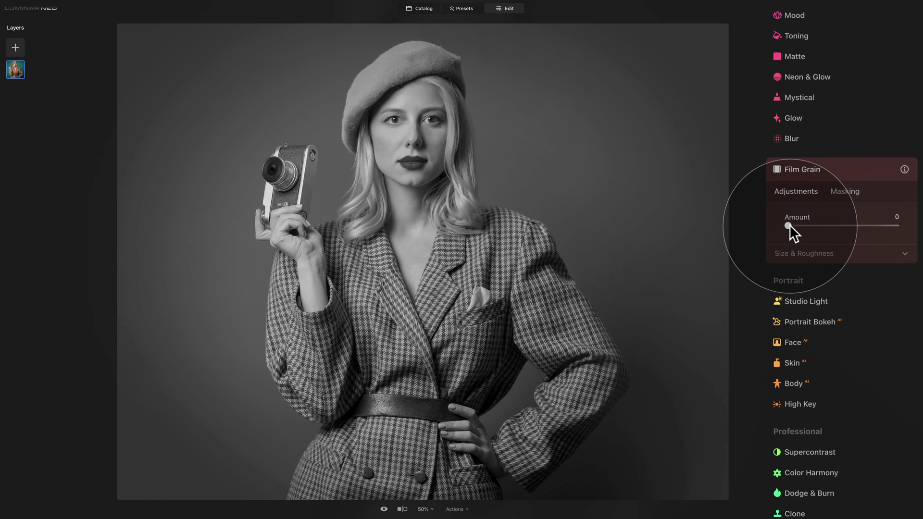
- Add film grain with Amount 20, Size 25 and Roughness 60, and compare the photo with and without it
{"action": "left_click_drag", "start_coordinate": [789, 224], "coordinate": [812, 227]}
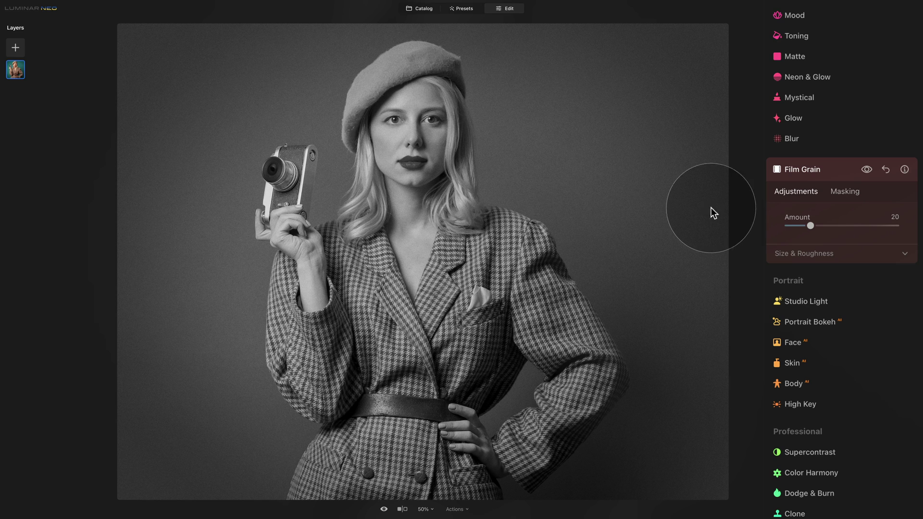
{"action": "left_click", "coordinate": [814, 255]}
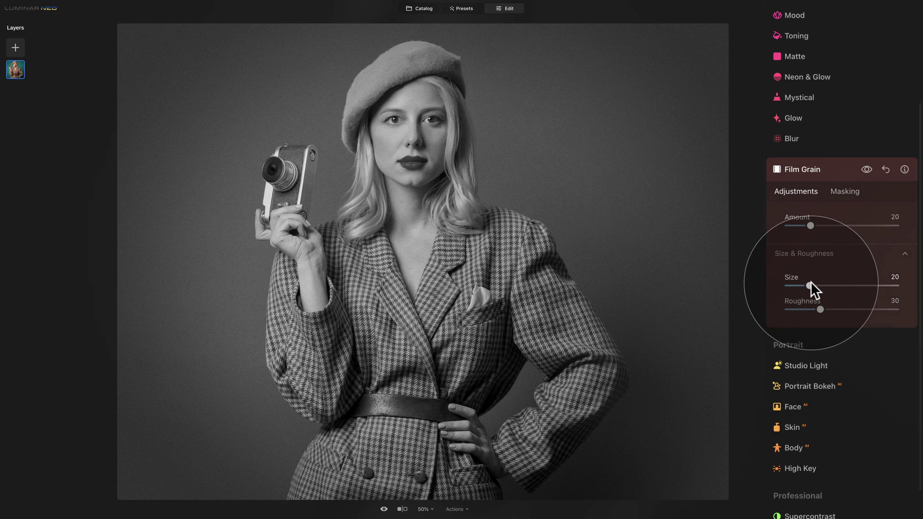
{"action": "left_click_drag", "start_coordinate": [810, 286], "coordinate": [816, 286]}
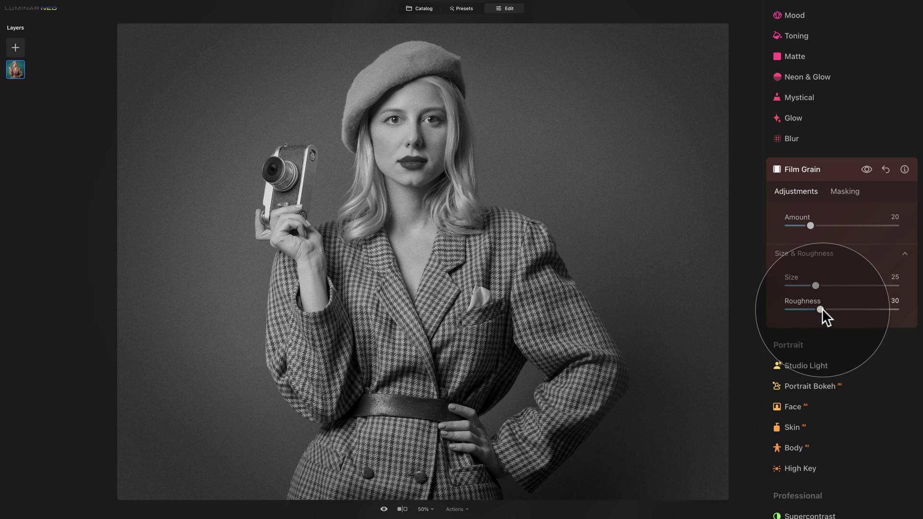
{"action": "left_click_drag", "start_coordinate": [822, 310], "coordinate": [855, 309]}
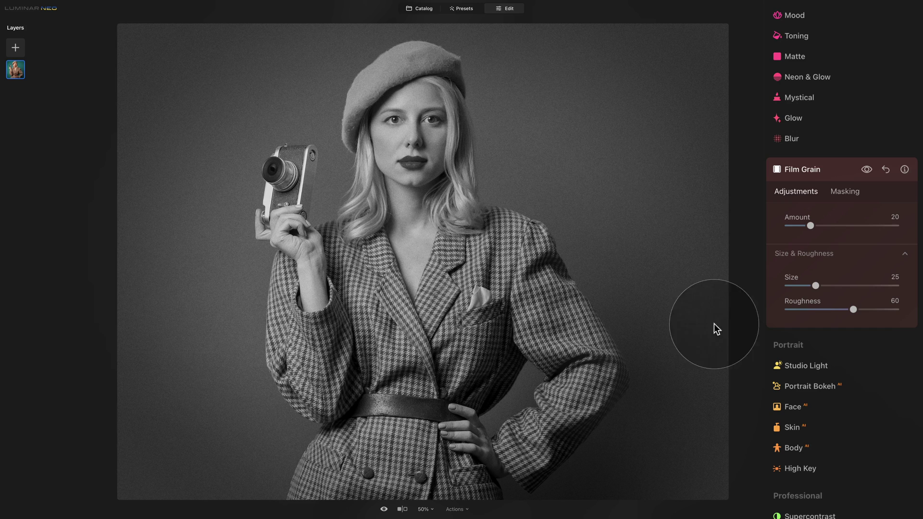
{"action": "left_click", "coordinate": [866, 169]}
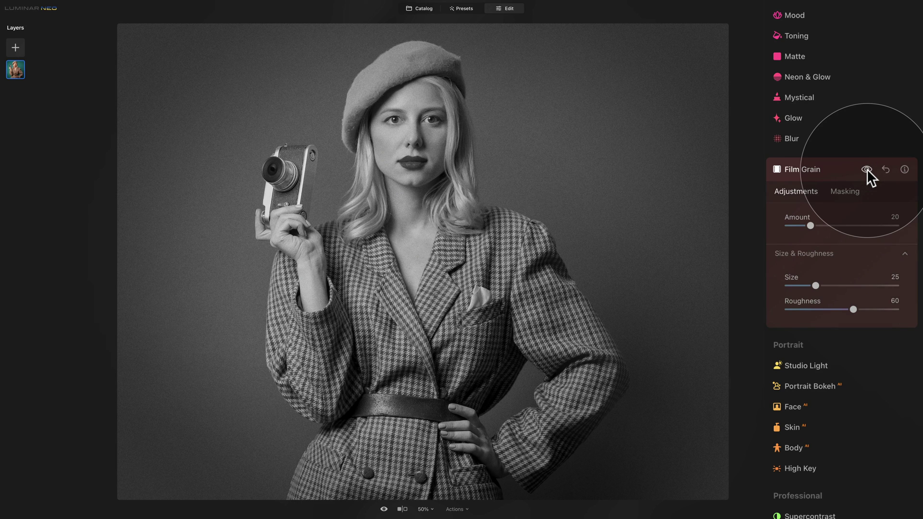
{"action": "left_click", "coordinate": [817, 171]}
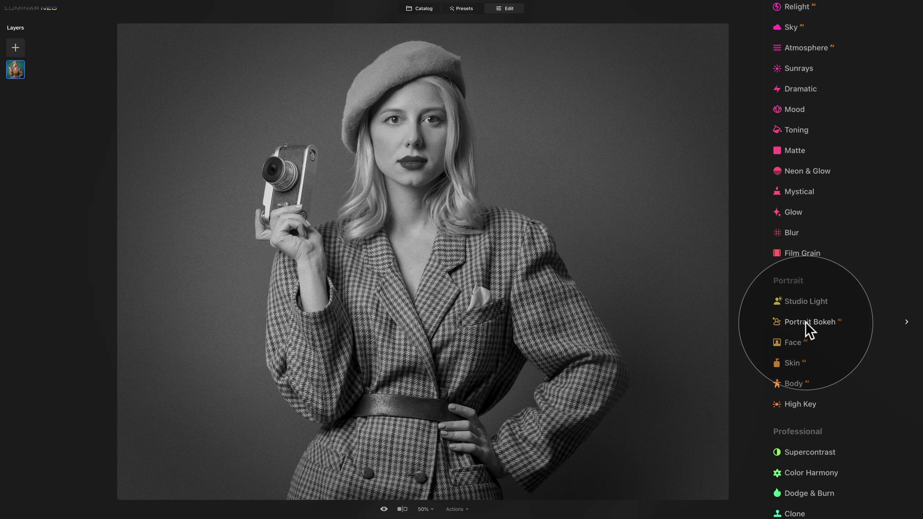
- Brighten the woman's face with the Face tool by setting Face Light to 10
{"action": "left_click", "coordinate": [796, 342]}
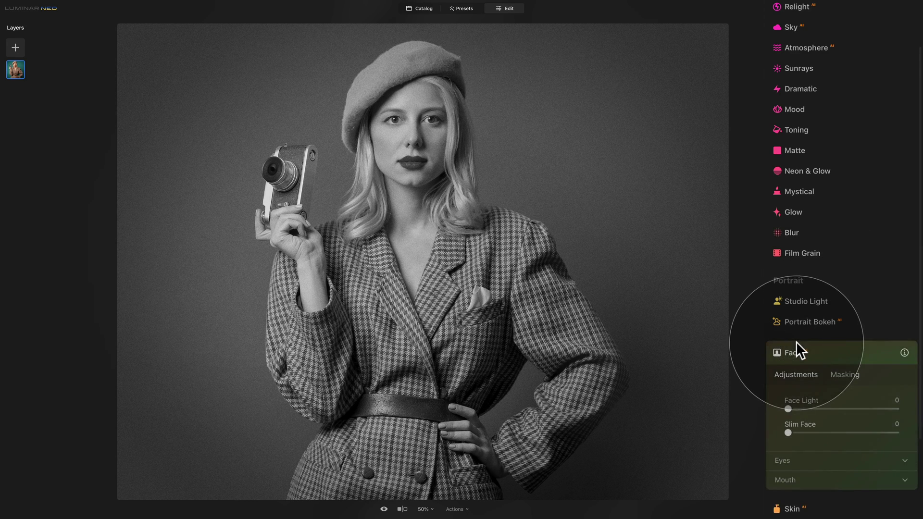
{"action": "scroll", "coordinate": [796, 342], "scroll_direction": "down", "scroll_amount": 3}
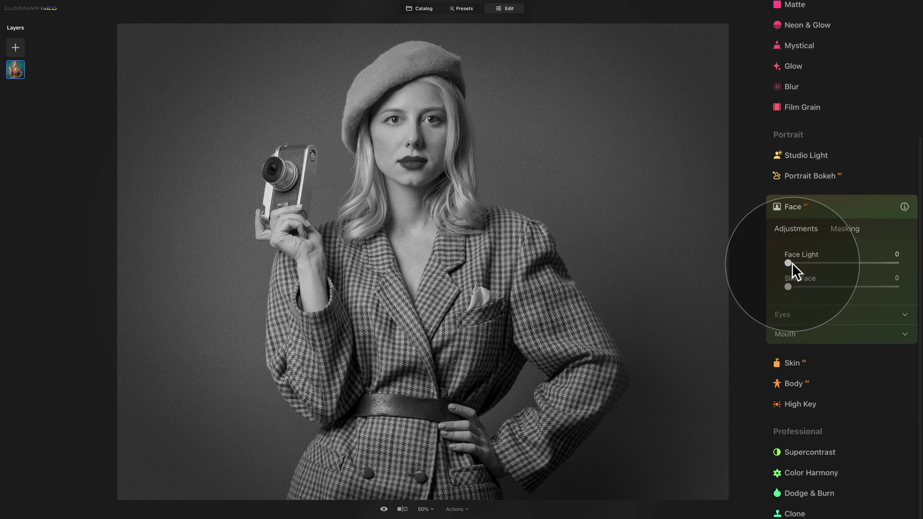
{"action": "left_click", "coordinate": [789, 262]}
{"action": "left_click_drag", "start_coordinate": [791, 261], "coordinate": [801, 261]}
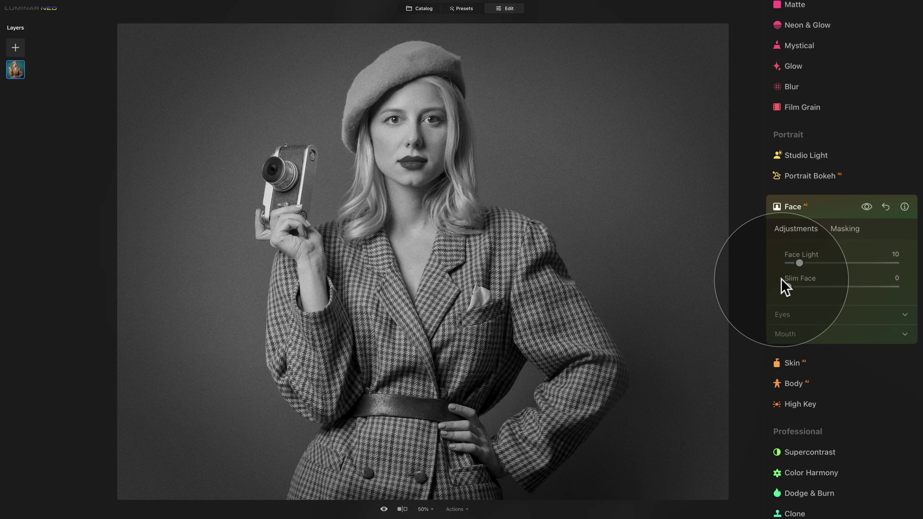
- Set Eye Whitening to 7, Eye Enhancer to 23, Dark Circles Removal to 11 and Improve Eyebrows to 14, and close the Face tool
{"action": "left_click", "coordinate": [800, 310]}
{"action": "scroll", "coordinate": [818, 302], "scroll_direction": "down", "scroll_amount": 5}
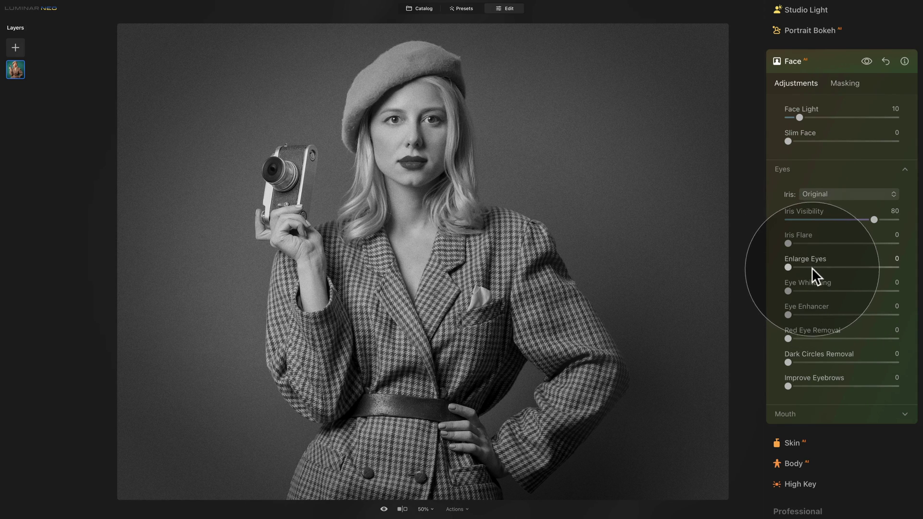
{"action": "left_click_drag", "start_coordinate": [788, 291], "coordinate": [816, 311]}
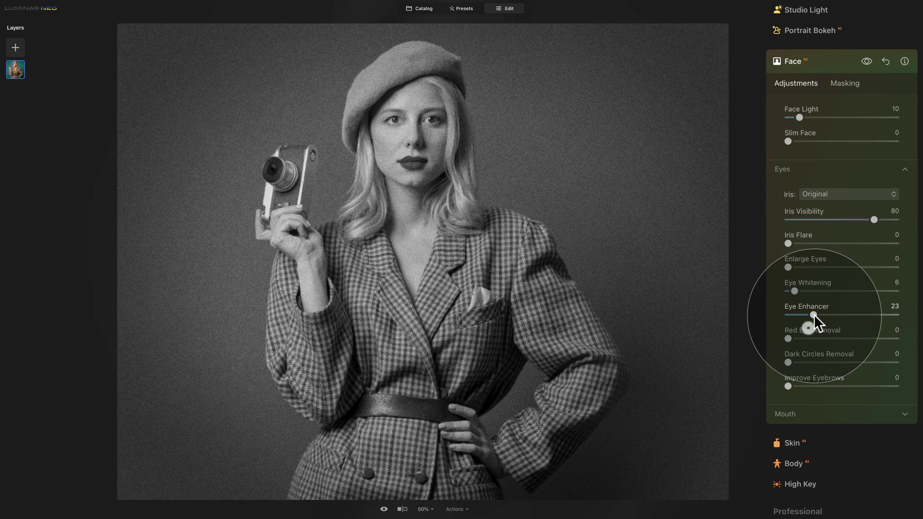
{"action": "left_click_drag", "start_coordinate": [788, 361], "coordinate": [803, 388]}
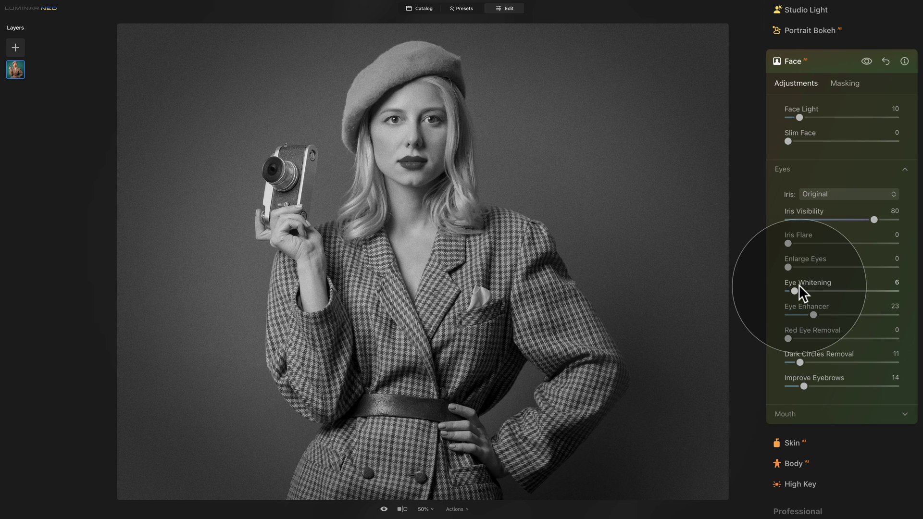
{"action": "left_click_drag", "start_coordinate": [797, 284], "coordinate": [807, 298]}
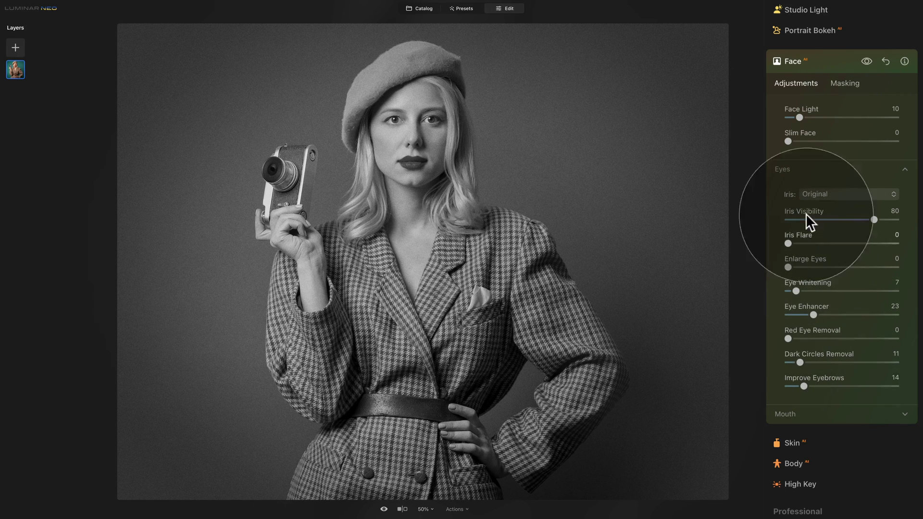
{"action": "left_click", "coordinate": [804, 170]}
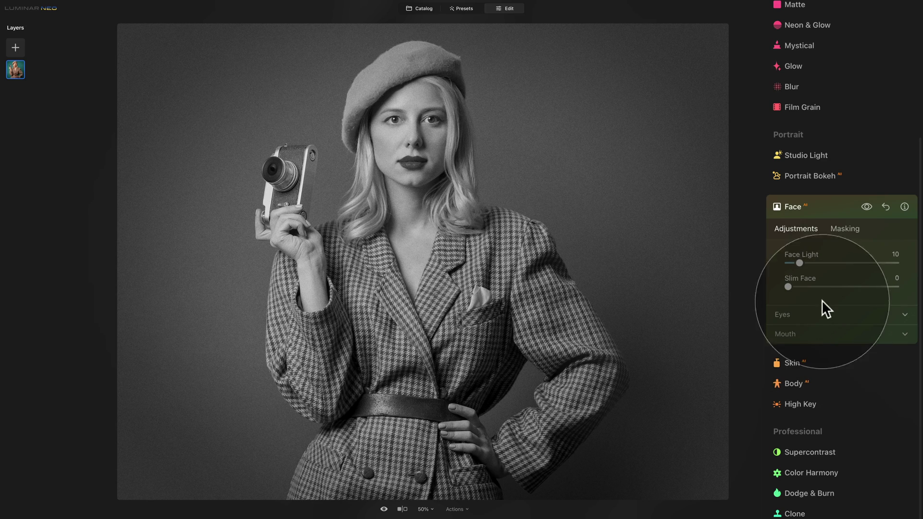
{"action": "left_click", "coordinate": [817, 207]}
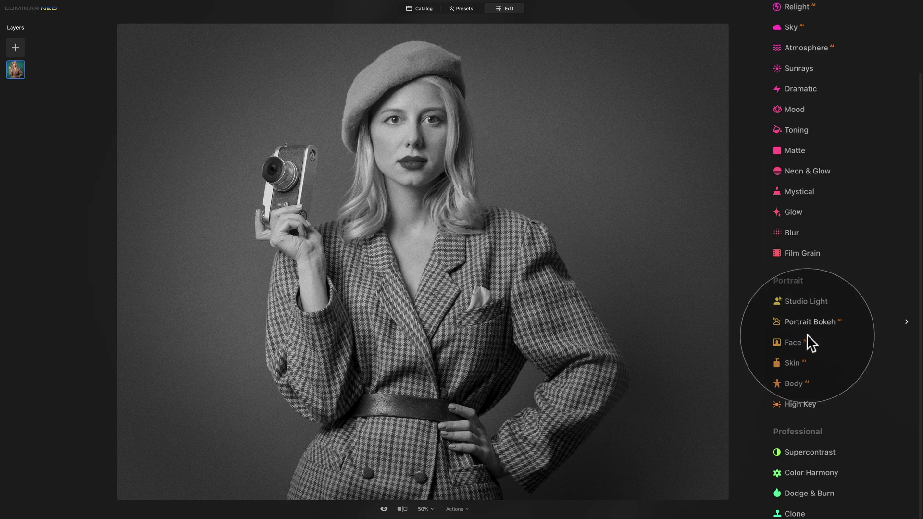
- Smooth the skin with Amount 17 and Shine Removal 60, and compare the photo with and without the Skin adjustment
{"action": "left_click", "coordinate": [809, 361]}
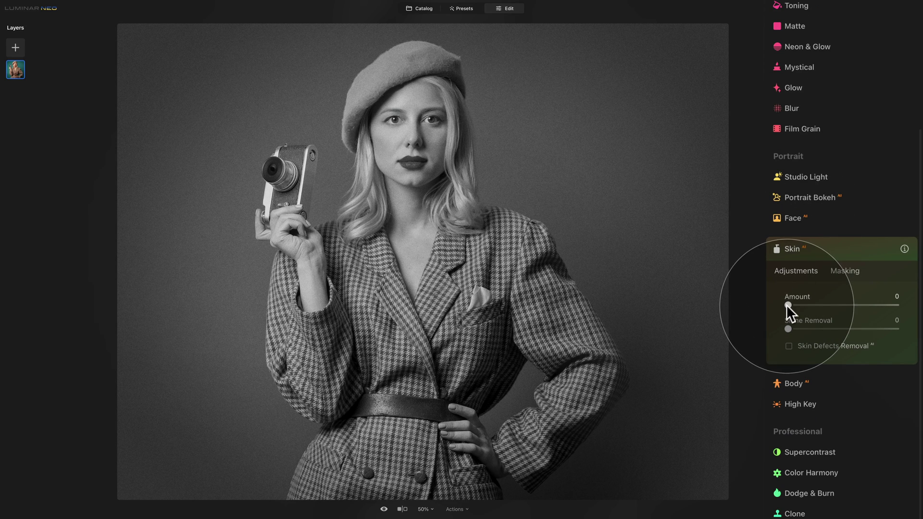
{"action": "left_click_drag", "start_coordinate": [786, 304], "coordinate": [806, 305]}
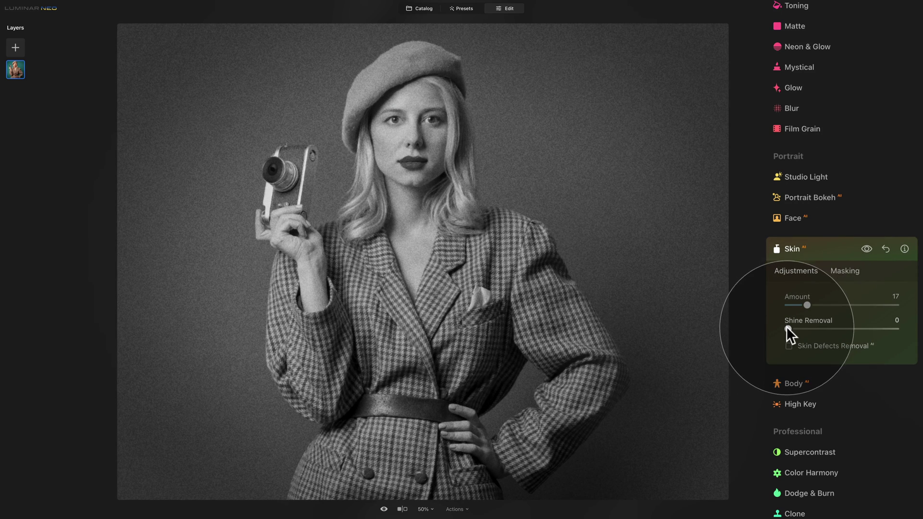
{"action": "left_click_drag", "start_coordinate": [786, 329], "coordinate": [854, 336]}
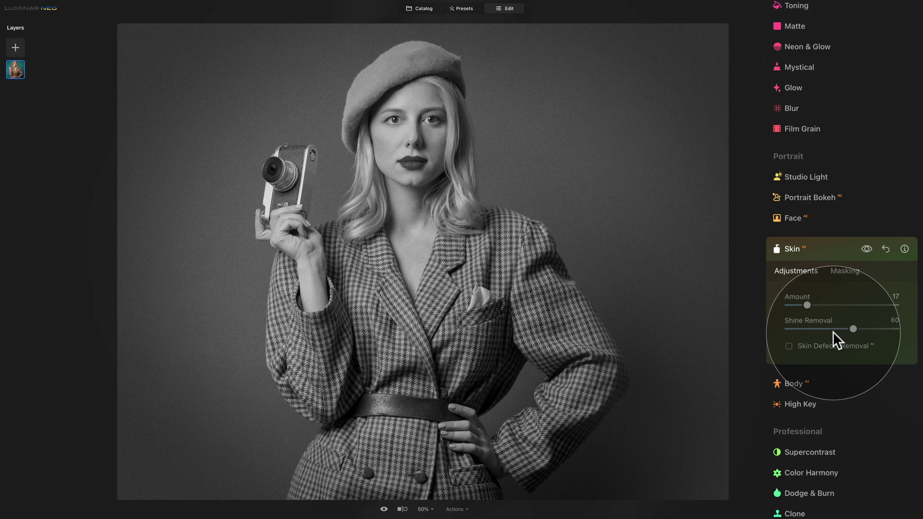
{"action": "left_click", "coordinate": [866, 248]}
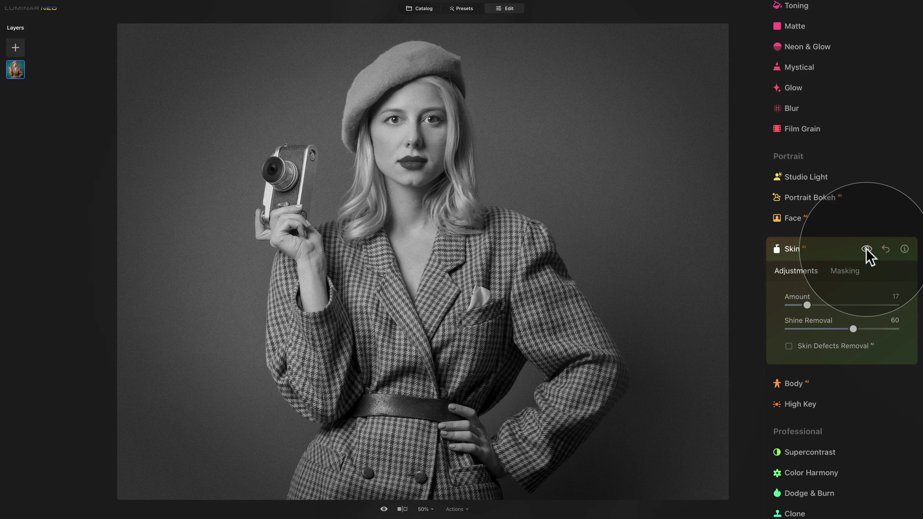
{"action": "left_click", "coordinate": [840, 267]}
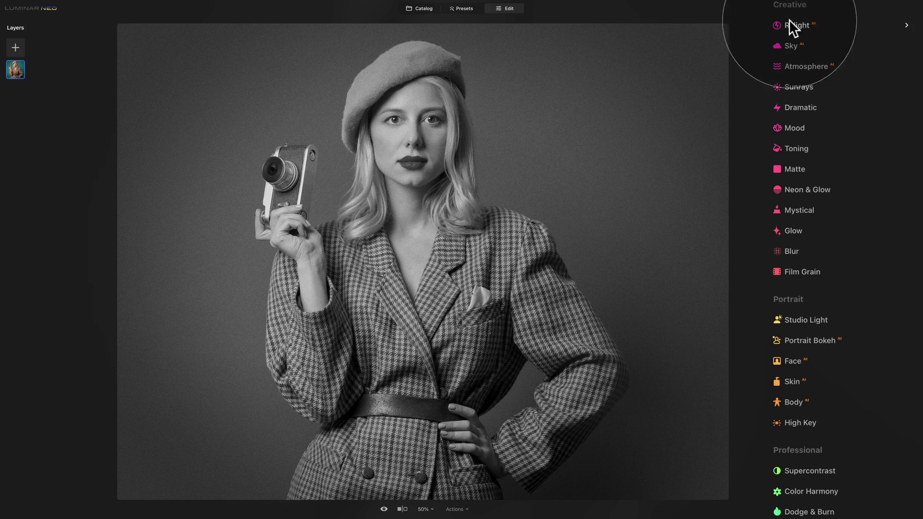
- Darken the photo's edges with a vignette of Amount -46
{"action": "scroll", "coordinate": [803, 47], "scroll_direction": "up", "scroll_amount": 2}
{"action": "scroll", "coordinate": [803, 47], "scroll_direction": "up", "scroll_amount": 3}
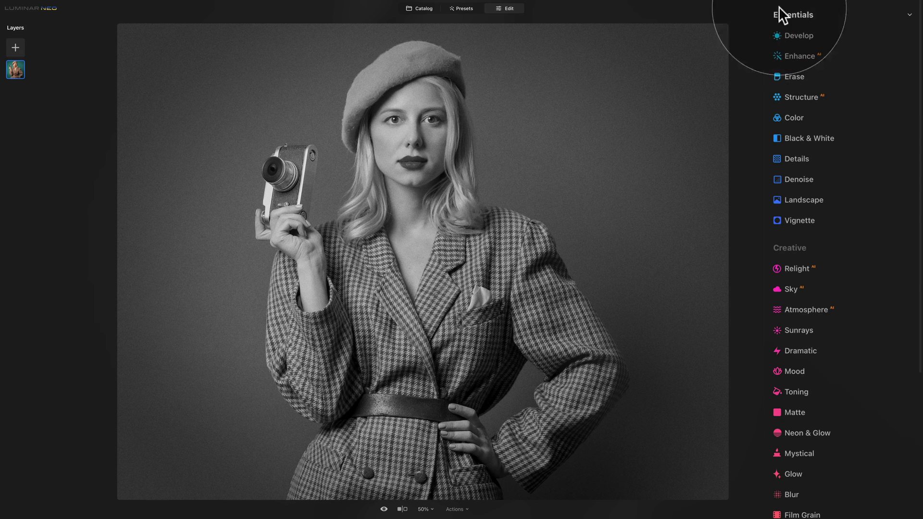
{"action": "left_click", "coordinate": [800, 220]}
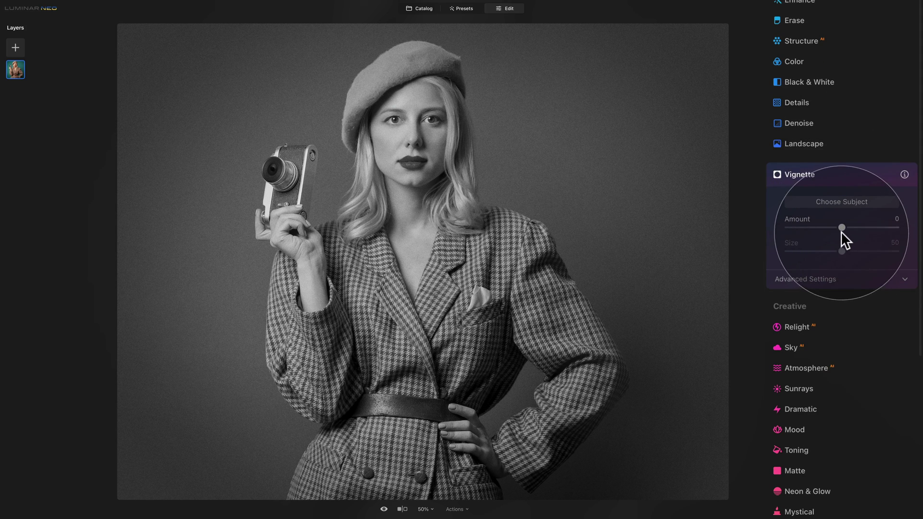
{"action": "left_click_drag", "start_coordinate": [841, 227], "coordinate": [817, 227]}
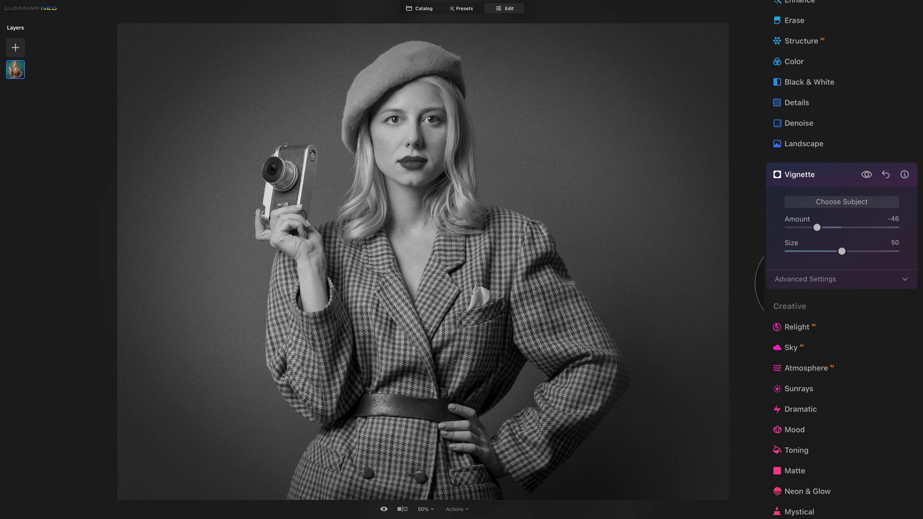
- Choose the vignette's subject point on the woman's raised forearm below the camera
{"action": "left_click", "coordinate": [808, 206]}
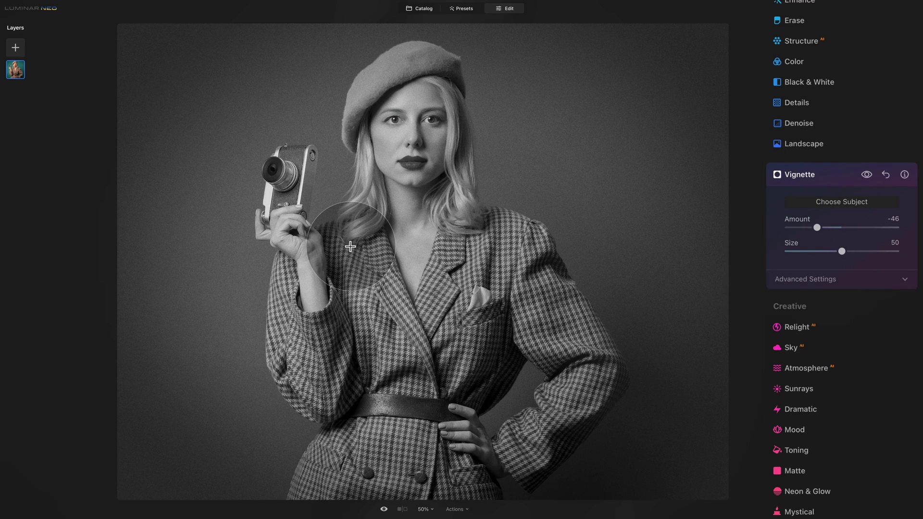
{"action": "left_click", "coordinate": [316, 253]}
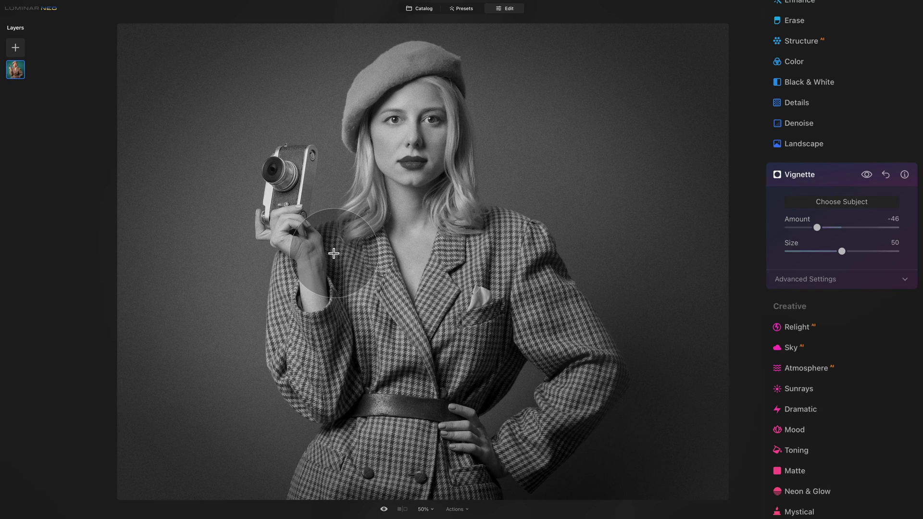
{"action": "left_click", "coordinate": [835, 203]}
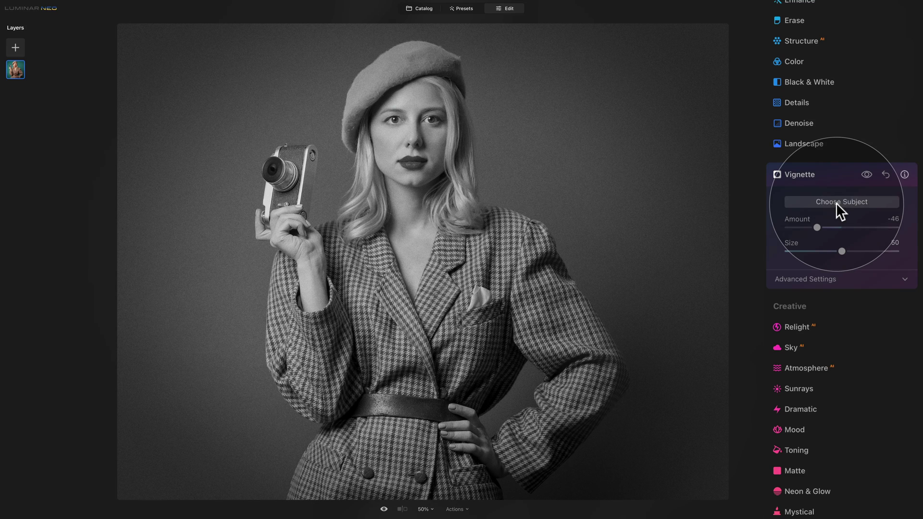
- Set the vignette's Inner Light to 13, close the tool and compare the edited photo with the original
{"action": "left_click", "coordinate": [810, 280]}
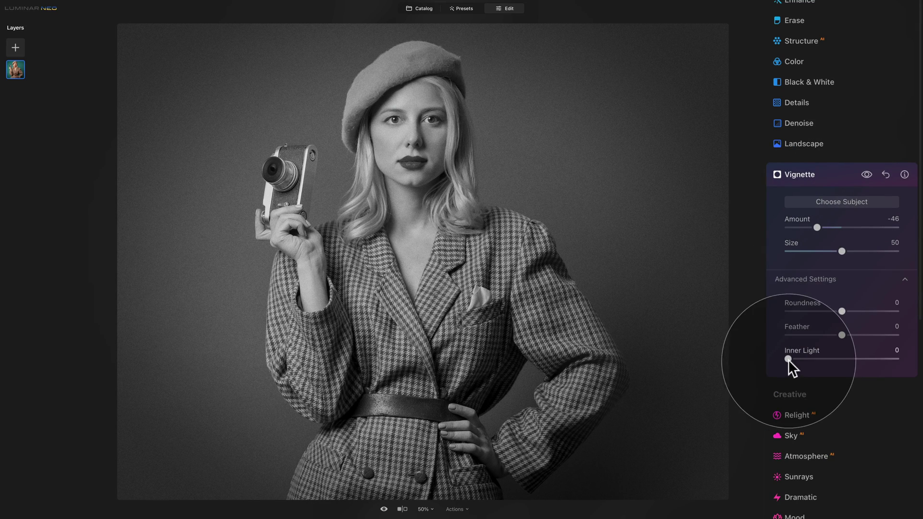
{"action": "left_click_drag", "start_coordinate": [788, 358], "coordinate": [802, 359]}
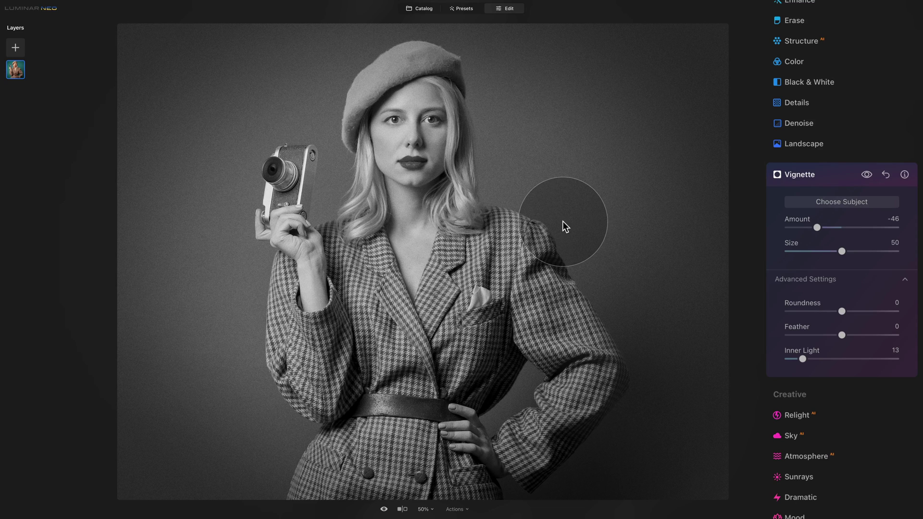
{"action": "left_click", "coordinate": [787, 177]}
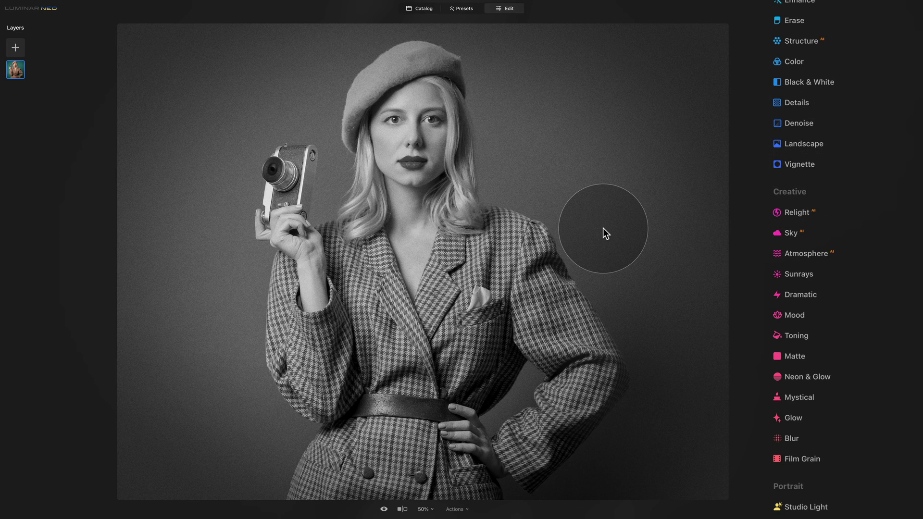
{"action": "left_click", "coordinate": [383, 509]}
{"action": "left_click", "coordinate": [384, 509]}
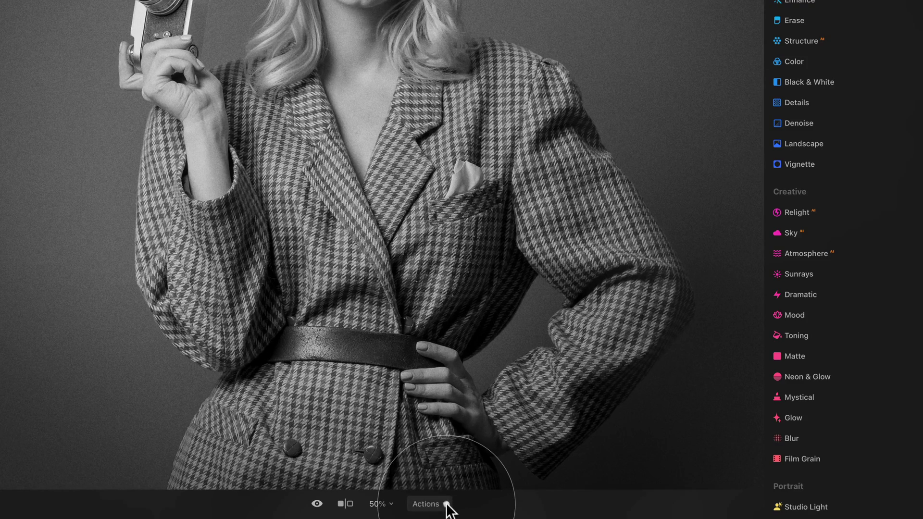
- Save the adjustments as a preset named "Vintage Portrait" and select it for the current photo
{"action": "left_click", "coordinate": [446, 504]}
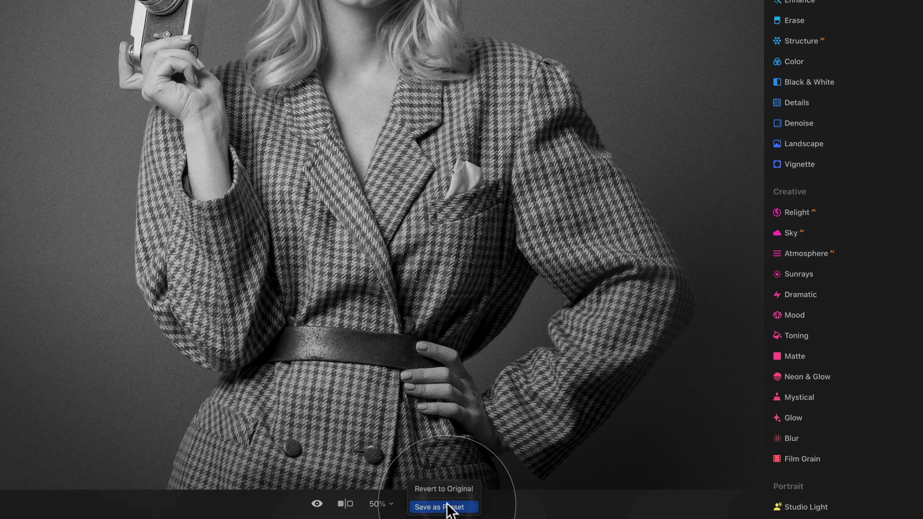
{"action": "left_click", "coordinate": [478, 505]}
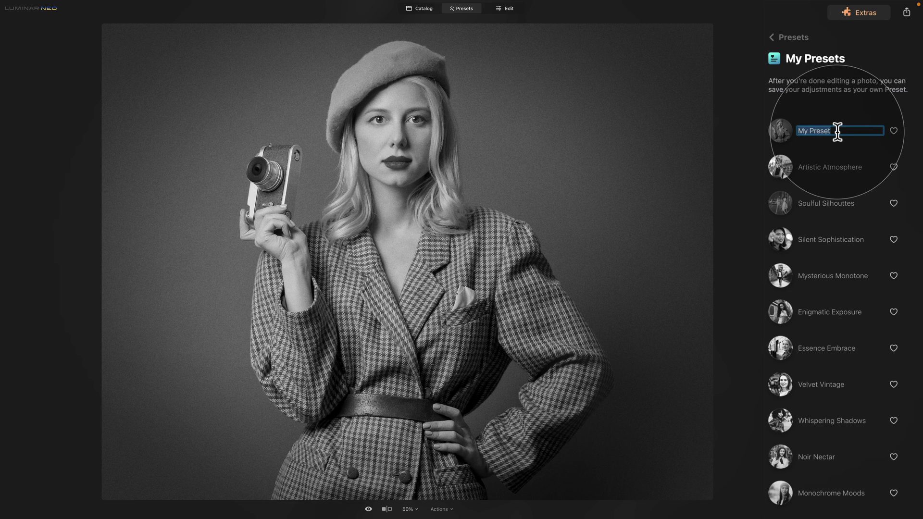
{"action": "type", "text": "Vintage Portrait"}
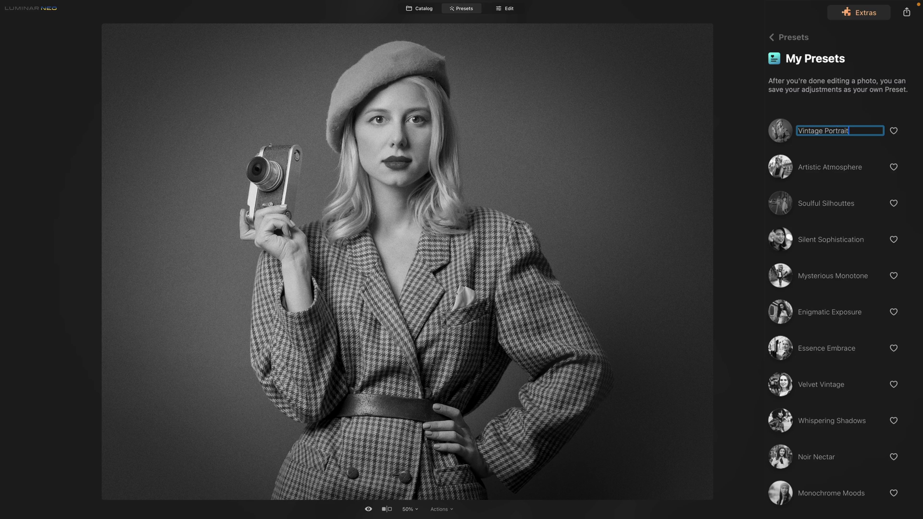
{"action": "key", "text": "Return"}
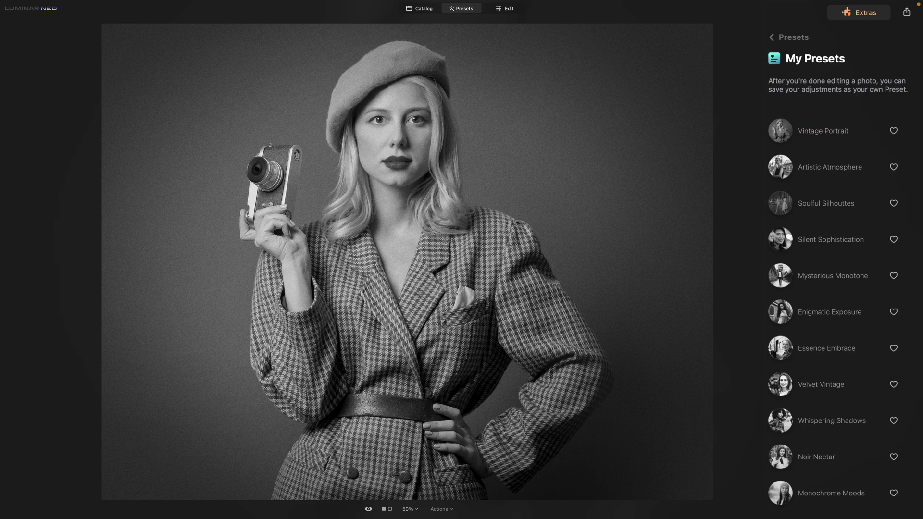
{"action": "left_click", "coordinate": [823, 135]}
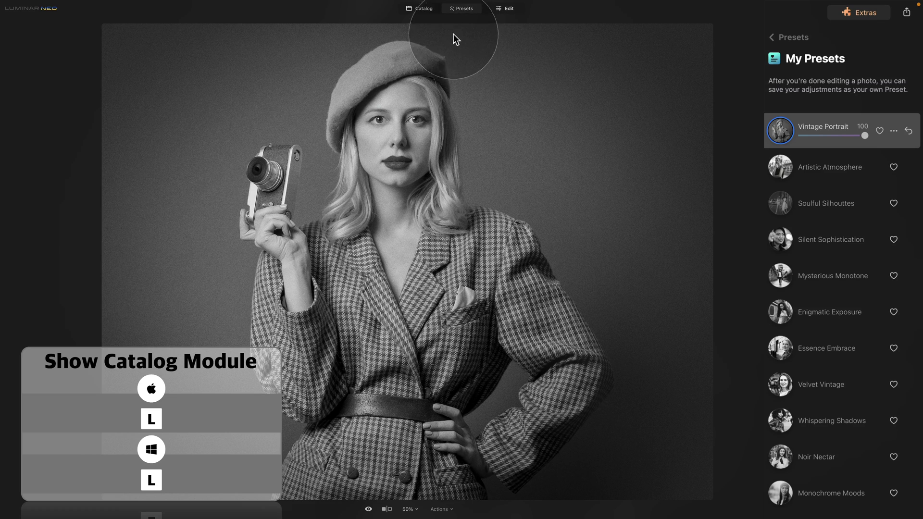
- Open the catalog photo of the woman in the red dress and apply the Vintage Portrait preset to it
{"action": "left_click", "coordinate": [416, 10]}
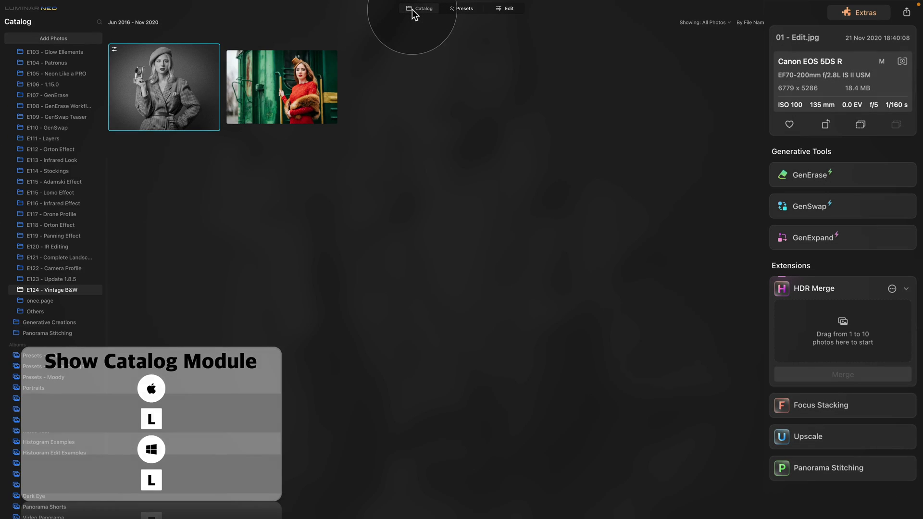
{"action": "left_click", "coordinate": [300, 73]}
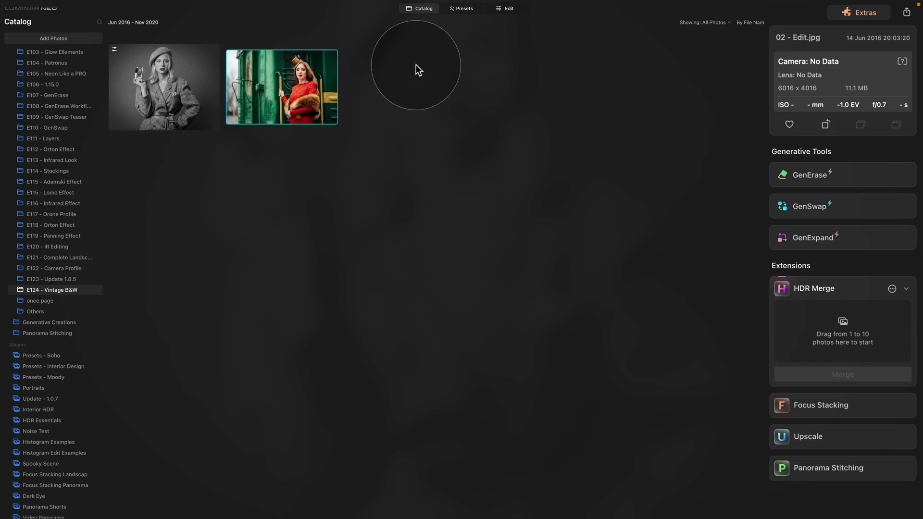
{"action": "left_click", "coordinate": [457, 9]}
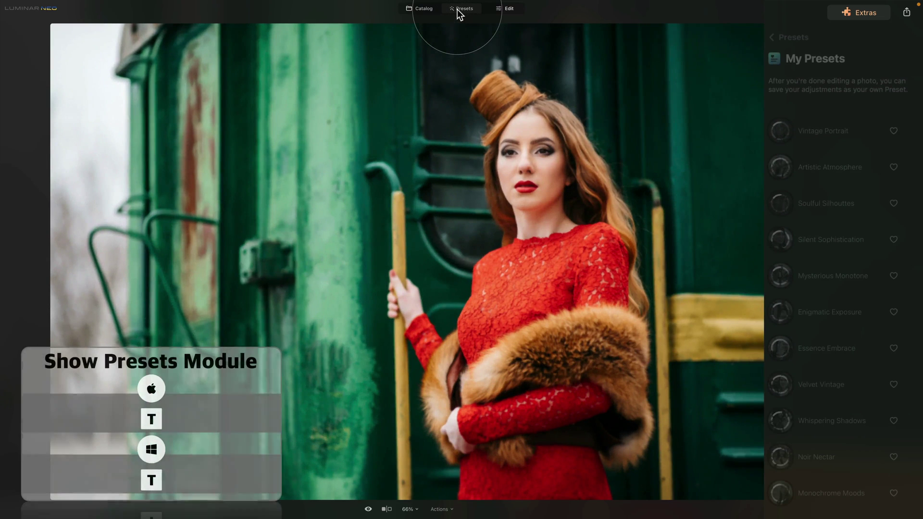
{"action": "left_click", "coordinate": [772, 35]}
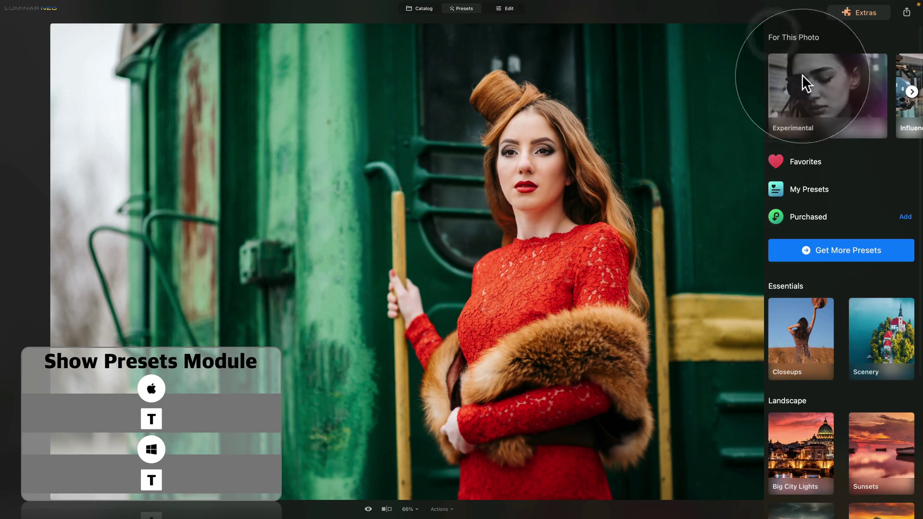
{"action": "left_click", "coordinate": [823, 190]}
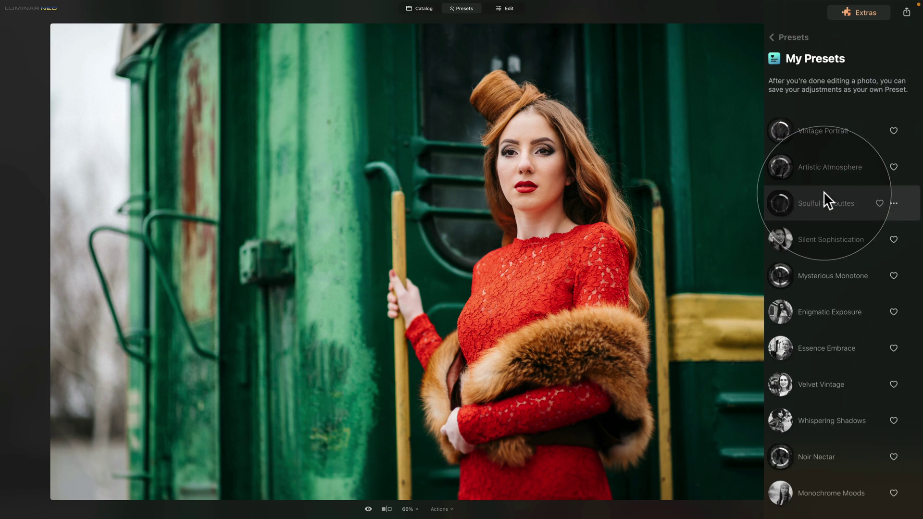
{"action": "left_click", "coordinate": [829, 131]}
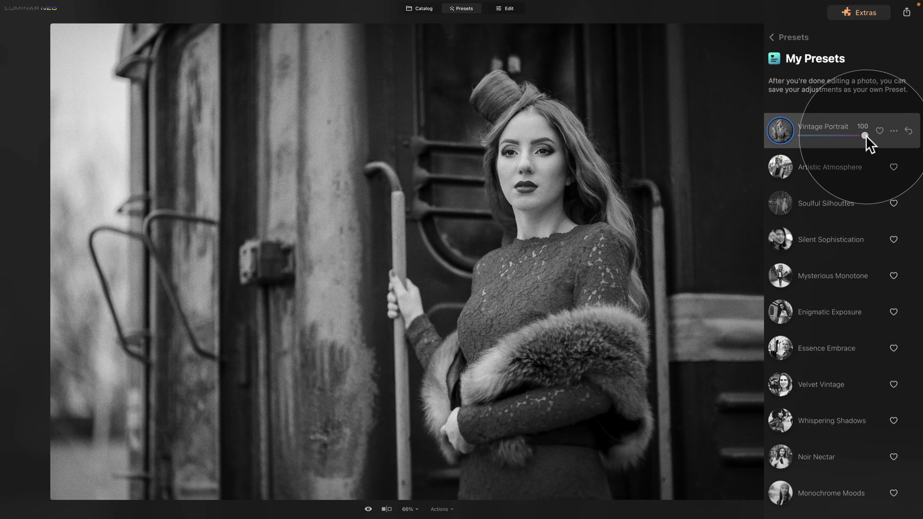
- Try the Vintage Portrait preset at a strength of 90, then return it to 100
{"action": "mouse_move", "coordinate": [858, 134]}
{"action": "left_mouse_down"}
{"action": "mouse_move", "coordinate": [832, 134]}
{"action": "mouse_move", "coordinate": [858, 137]}
{"action": "left_mouse_up"}
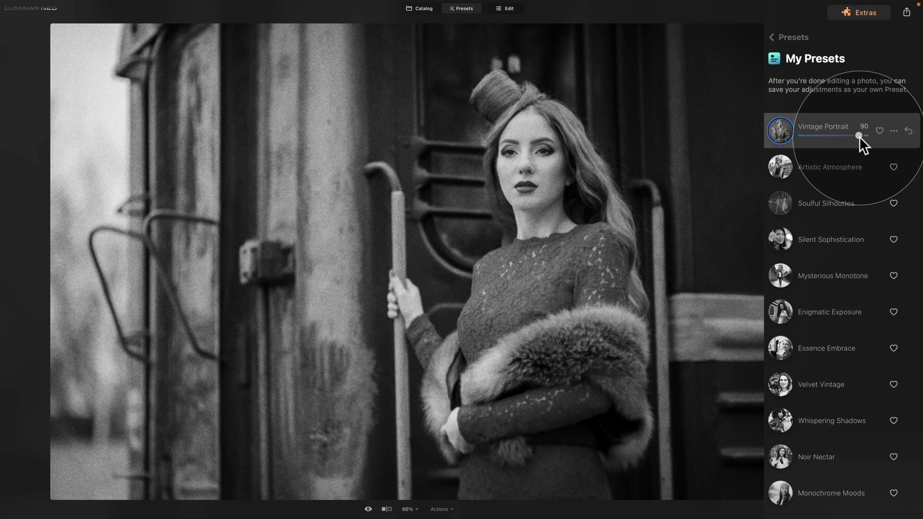
{"action": "left_click_drag", "start_coordinate": [858, 137], "coordinate": [882, 134]}
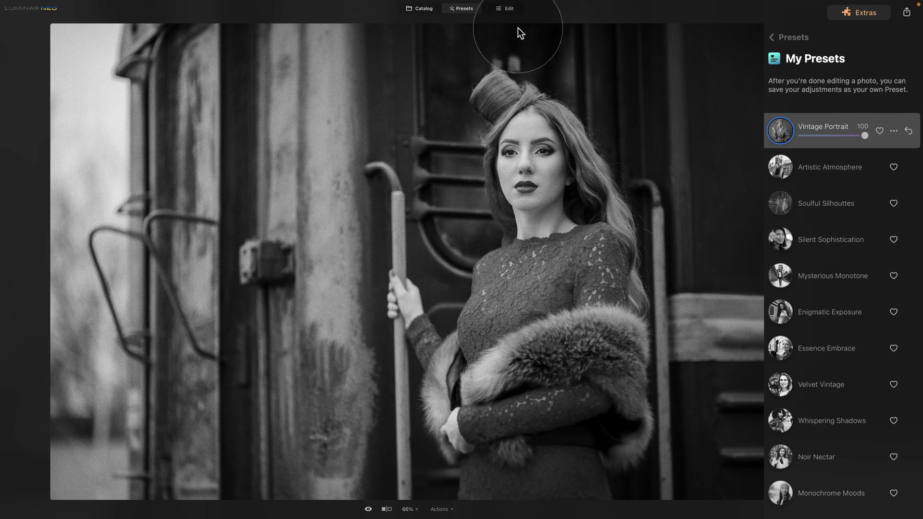
- Switch the red-dress portrait to editing and set the Toning tool's Amount to 100
{"action": "left_click", "coordinate": [508, 9]}
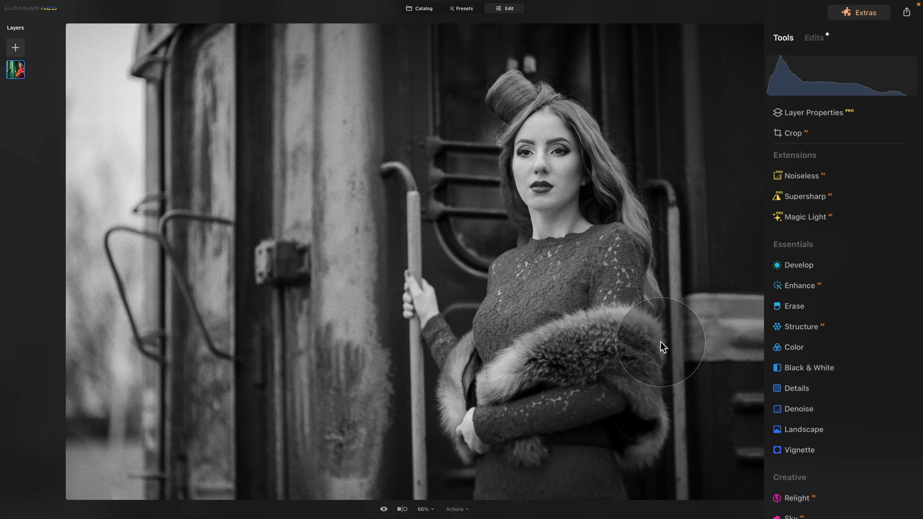
{"action": "scroll", "coordinate": [832, 350], "scroll_direction": "down", "scroll_amount": 5}
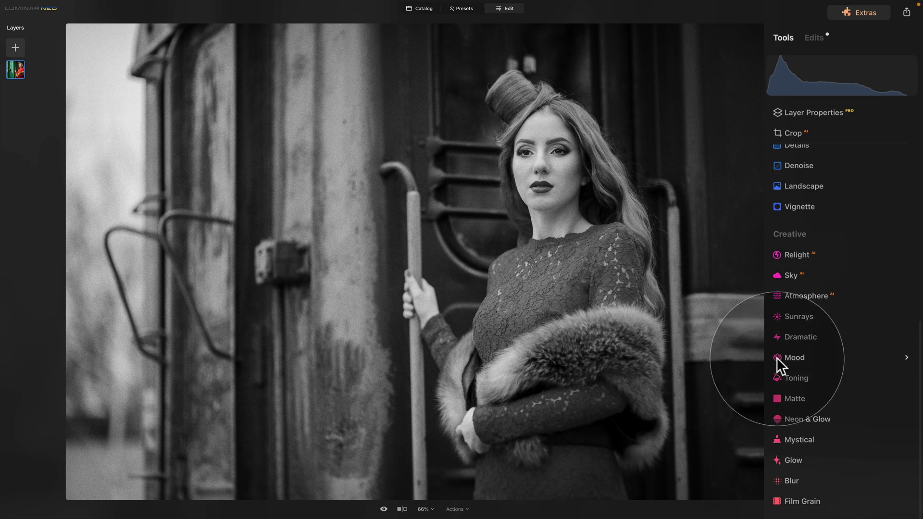
{"action": "left_click", "coordinate": [794, 379]}
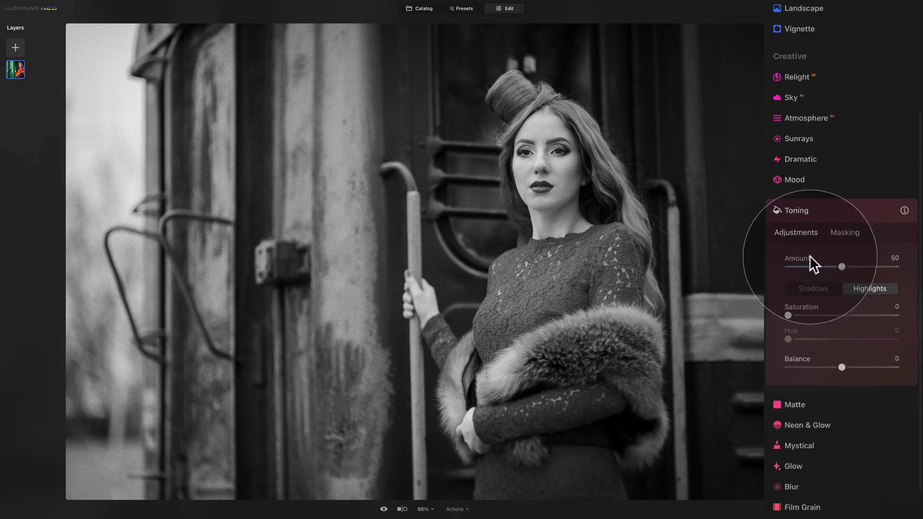
{"action": "left_click_drag", "start_coordinate": [842, 222], "coordinate": [895, 222]}
{"action": "scroll", "coordinate": [886, 216], "scroll_direction": "down", "scroll_amount": 2}
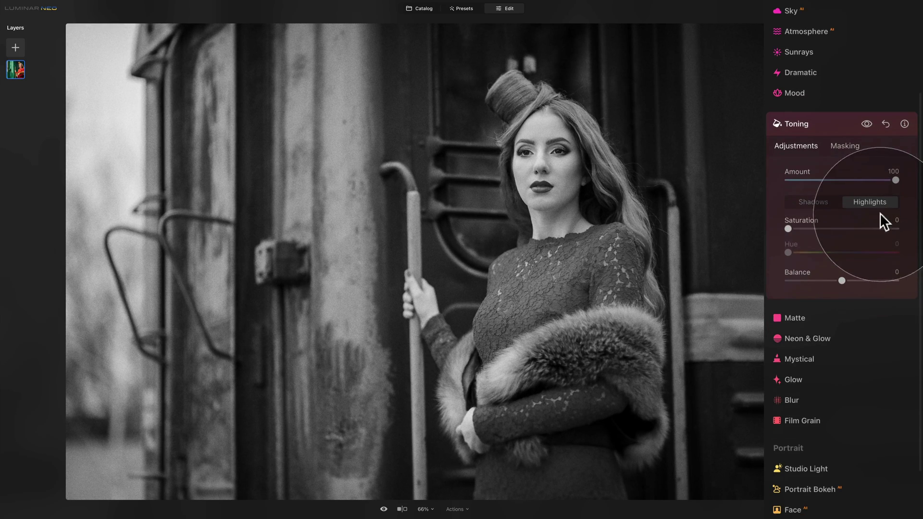
- Tone the shadows sepia with Saturation 40 and Hue 35, and close the Toning tool
{"action": "left_click", "coordinate": [811, 201]}
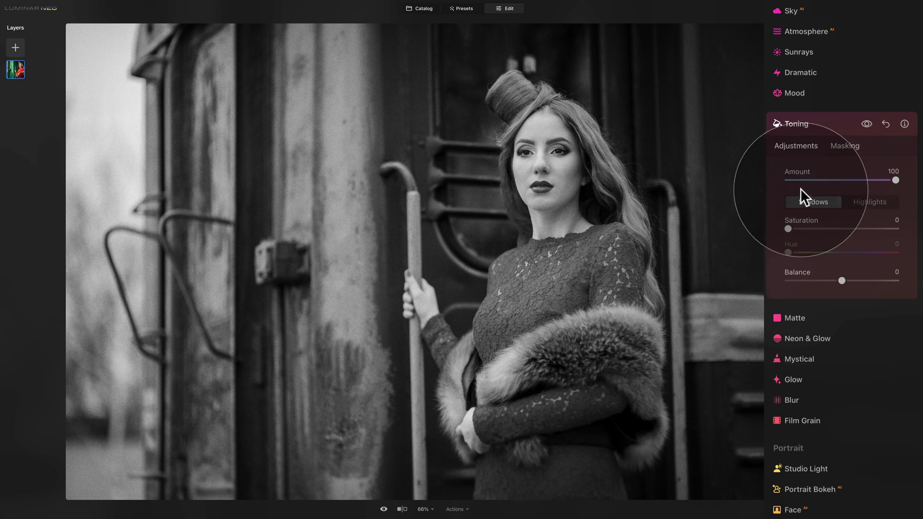
{"action": "left_click_drag", "start_coordinate": [788, 227], "coordinate": [810, 227]}
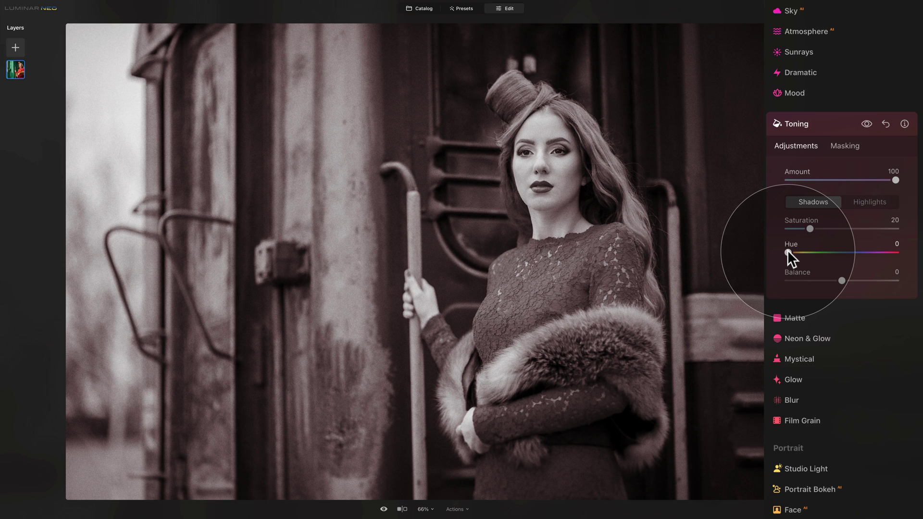
{"action": "mouse_move", "coordinate": [787, 251]}
{"action": "left_mouse_down"}
{"action": "mouse_move", "coordinate": [835, 228]}
{"action": "mouse_move", "coordinate": [797, 253]}
{"action": "left_mouse_up"}
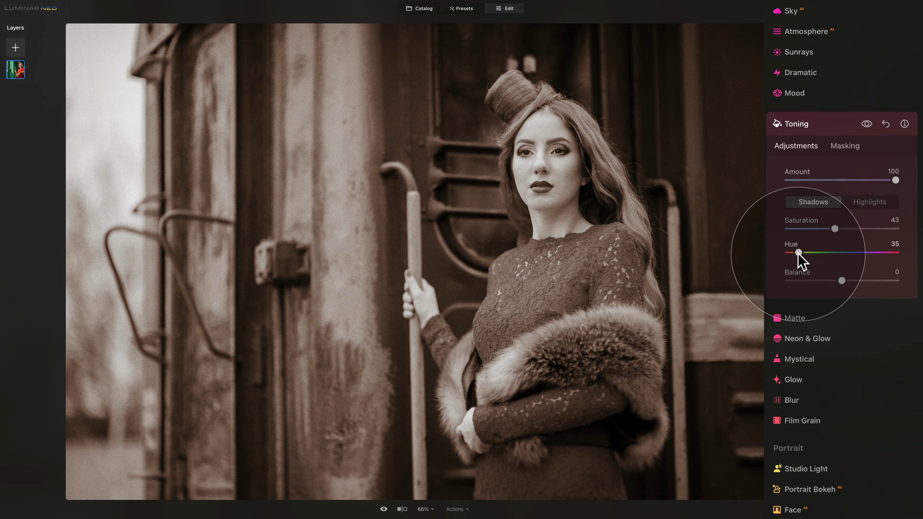
{"action": "mouse_move", "coordinate": [834, 229]}
{"action": "left_mouse_down"}
{"action": "mouse_move", "coordinate": [809, 227]}
{"action": "mouse_move", "coordinate": [869, 226]}
{"action": "mouse_move", "coordinate": [816, 227]}
{"action": "mouse_move", "coordinate": [830, 222]}
{"action": "left_mouse_up"}
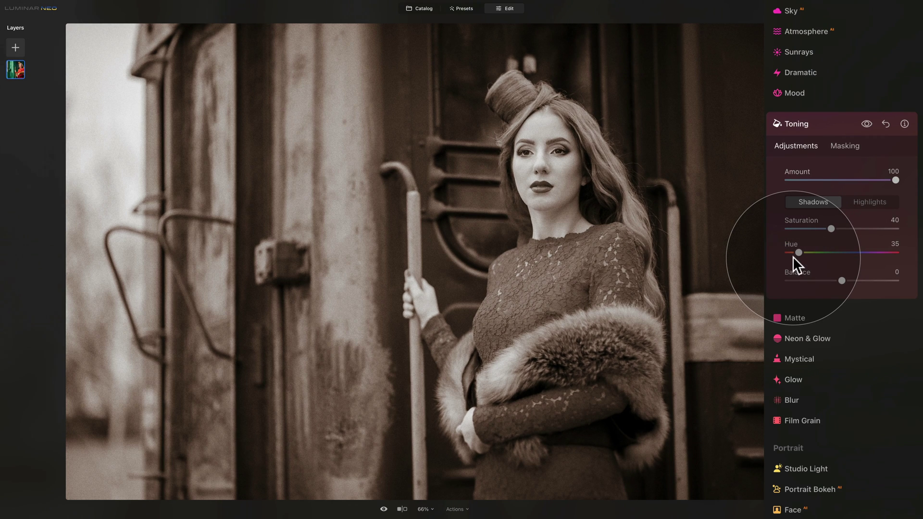
{"action": "left_click", "coordinate": [813, 123]}
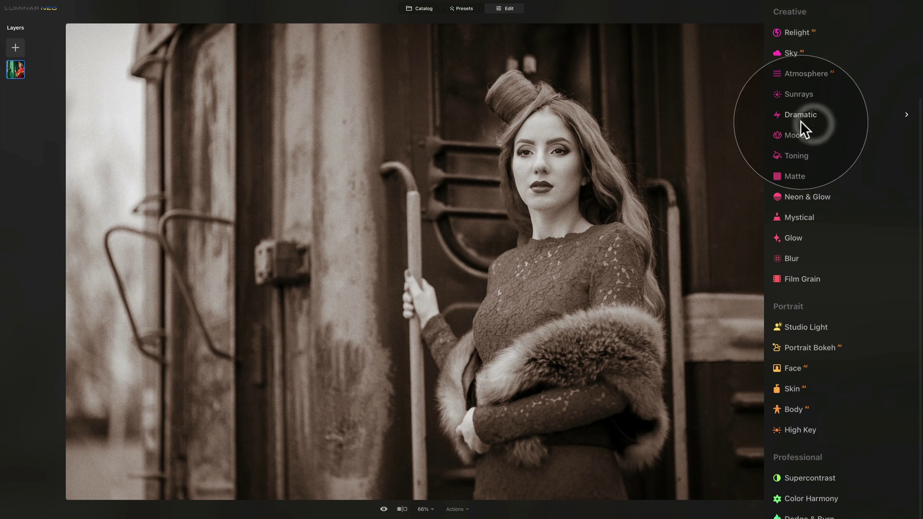
- Save the current adjustments as a new preset named "Vintage Portrait - Sepia"
{"action": "left_click", "coordinate": [456, 510]}
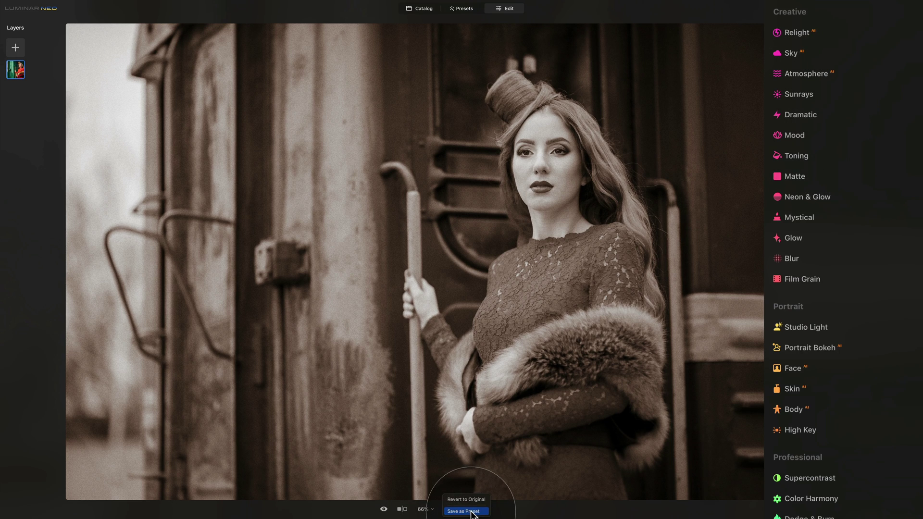
{"action": "left_click", "coordinate": [465, 511]}
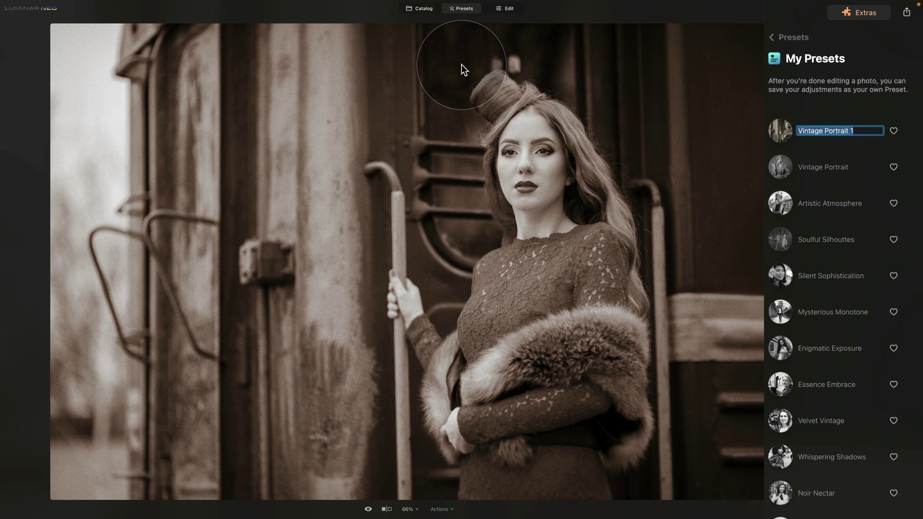
{"action": "left_click", "coordinate": [859, 128]}
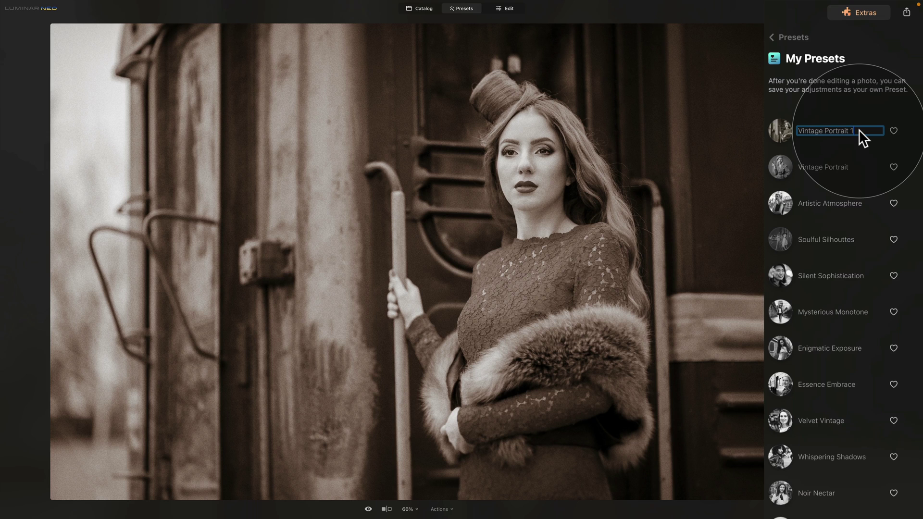
{"action": "key", "text": "BackSpace"}
{"action": "key", "text": "BackSpace"}
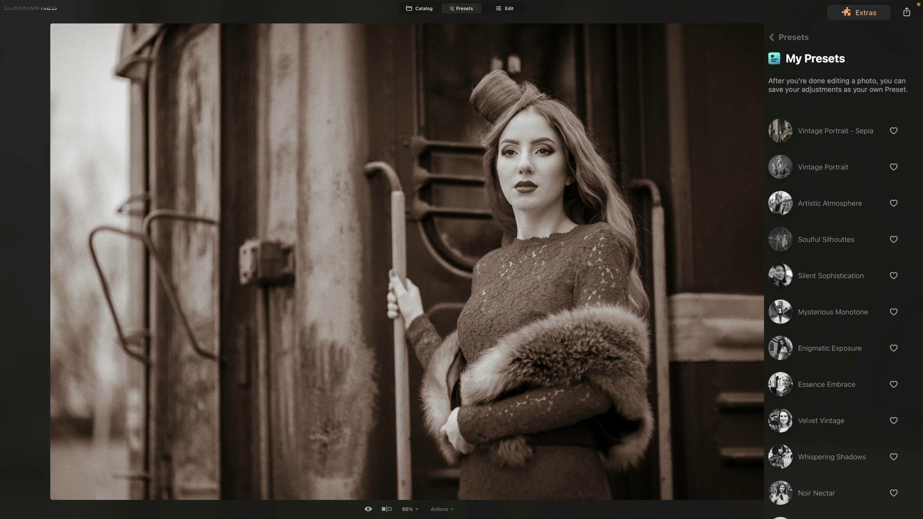
{"action": "left_click", "coordinate": [819, 136]}
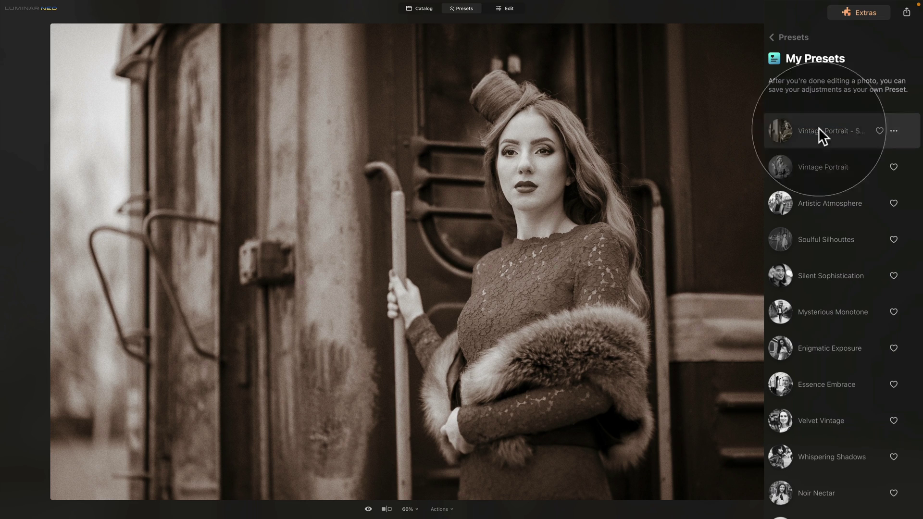
- Apply the Vintage Portrait - Sepia preset to the catalog photo of the woman with the camera, at a strength of 75
{"action": "left_click", "coordinate": [423, 10]}
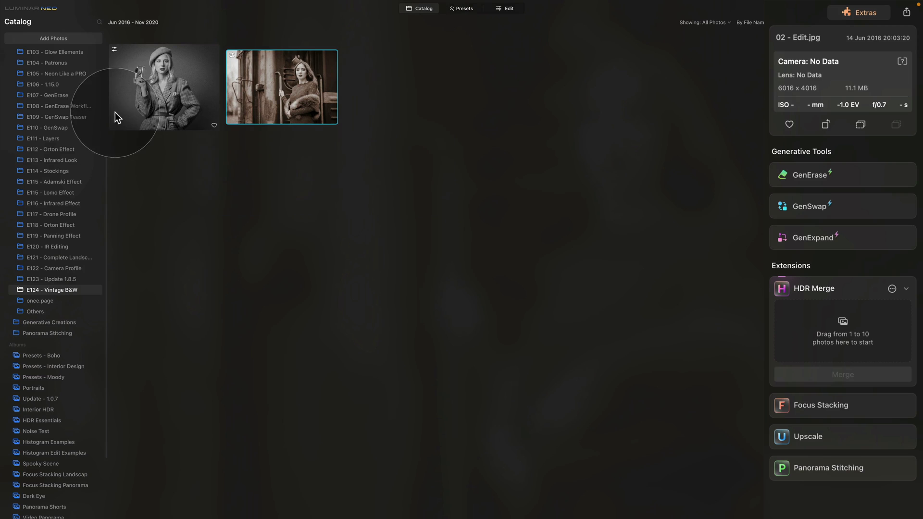
{"action": "left_click", "coordinate": [132, 121]}
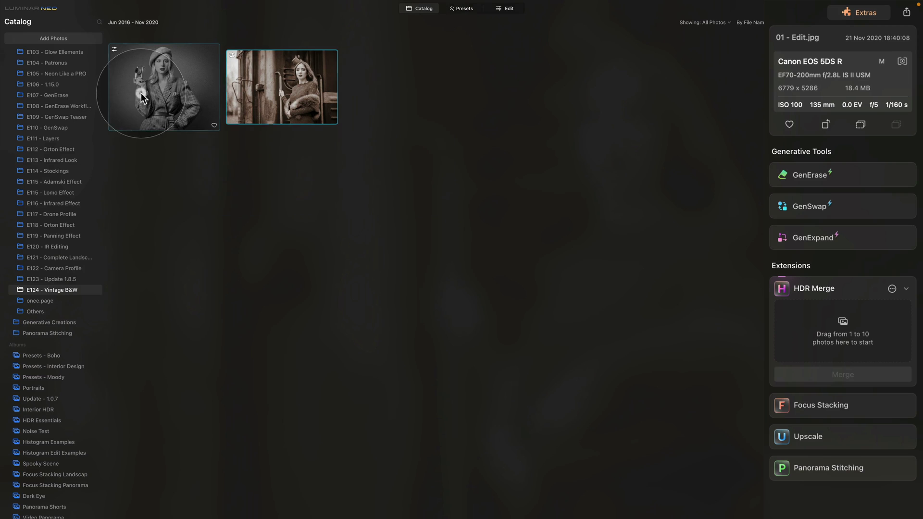
{"action": "left_click", "coordinate": [461, 11]}
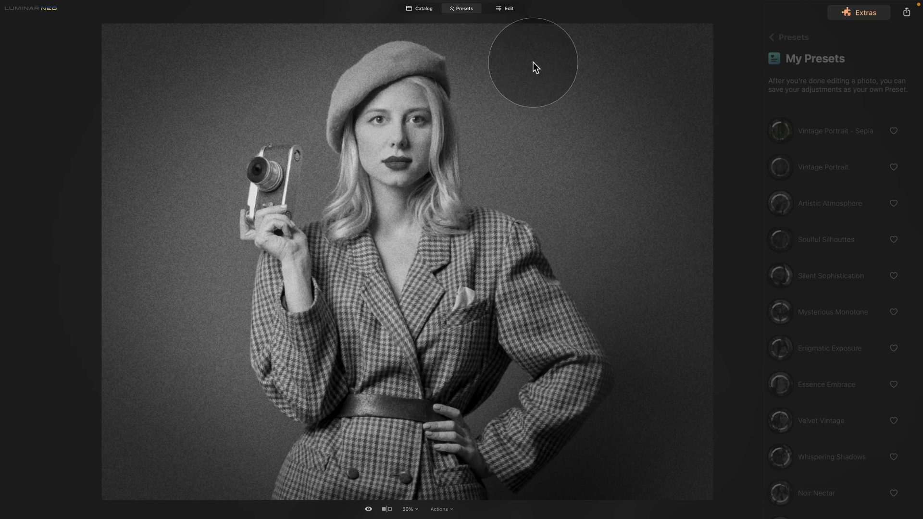
{"action": "mouse_move", "coordinate": [803, 134]}
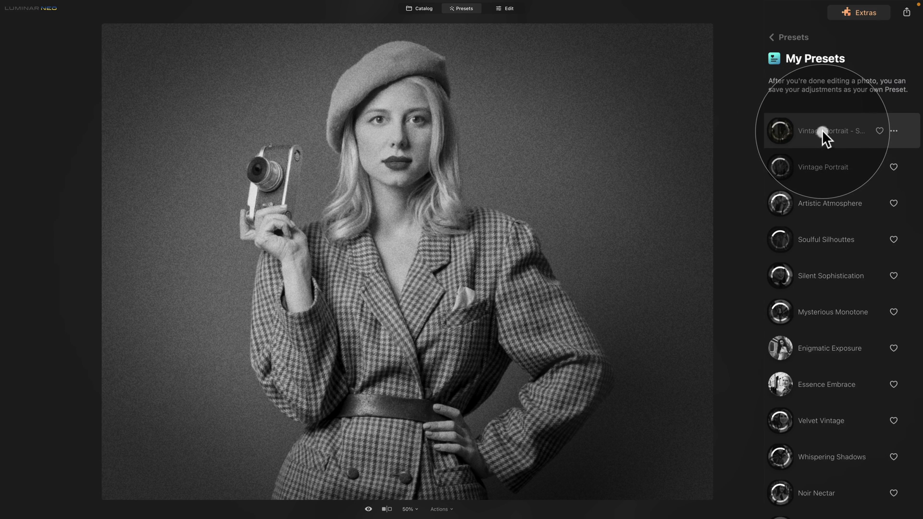
{"action": "left_click", "coordinate": [821, 131]}
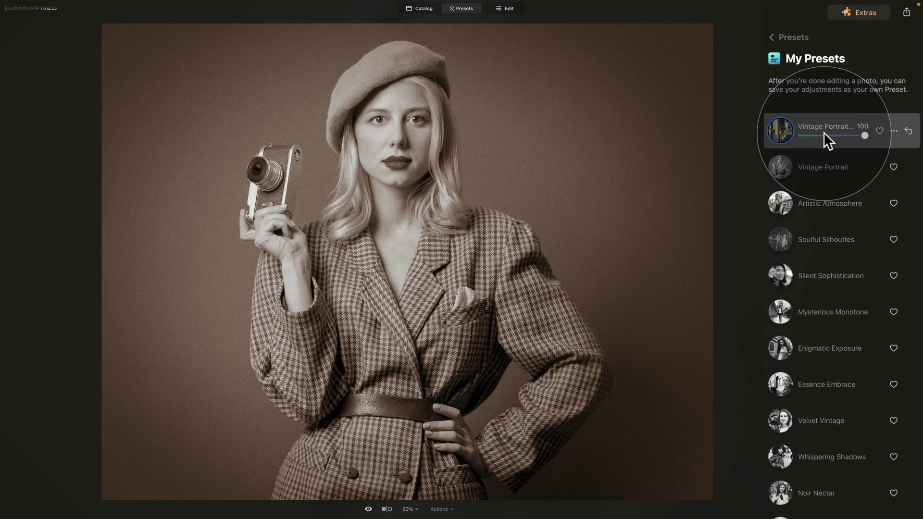
{"action": "mouse_move", "coordinate": [865, 136]}
{"action": "left_mouse_down"}
{"action": "mouse_move", "coordinate": [833, 134]}
{"action": "mouse_move", "coordinate": [848, 133]}
{"action": "left_mouse_up"}
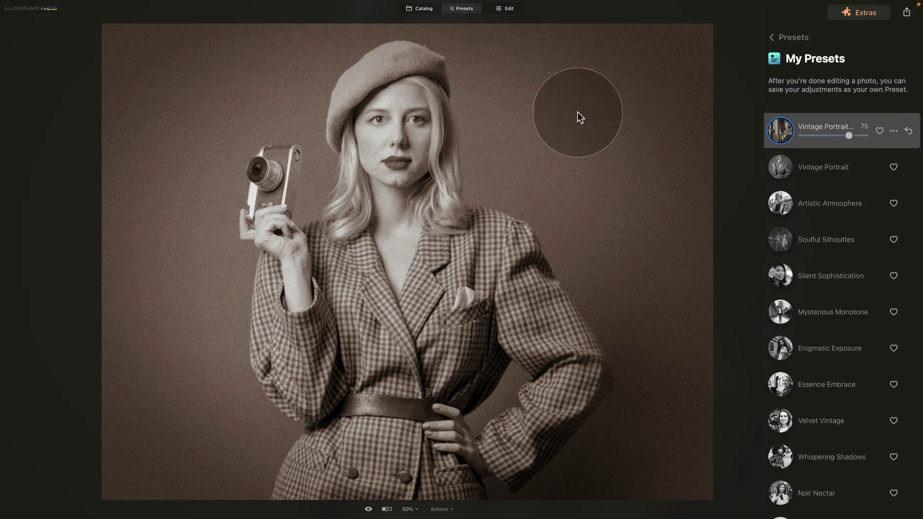
- Review the edits applied to the camera portrait and compare the sepia version with the original
{"action": "left_click", "coordinate": [502, 12]}
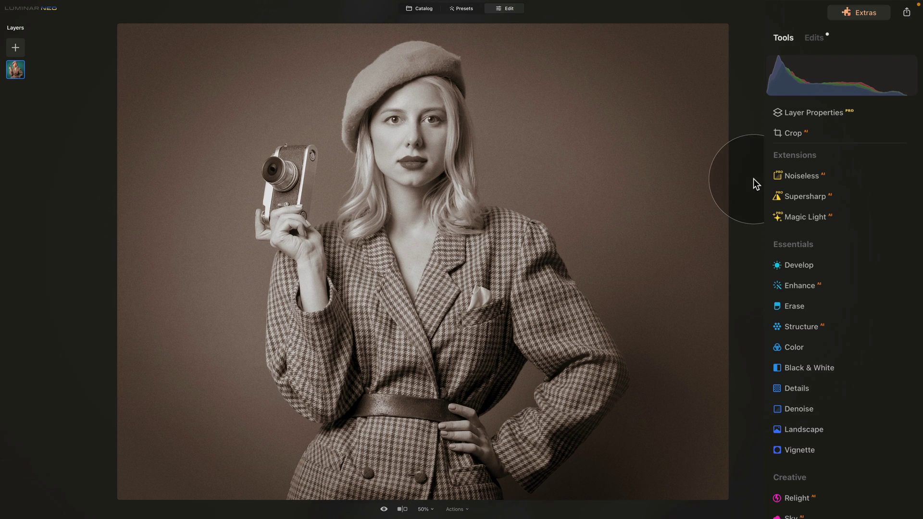
{"action": "left_click", "coordinate": [812, 37]}
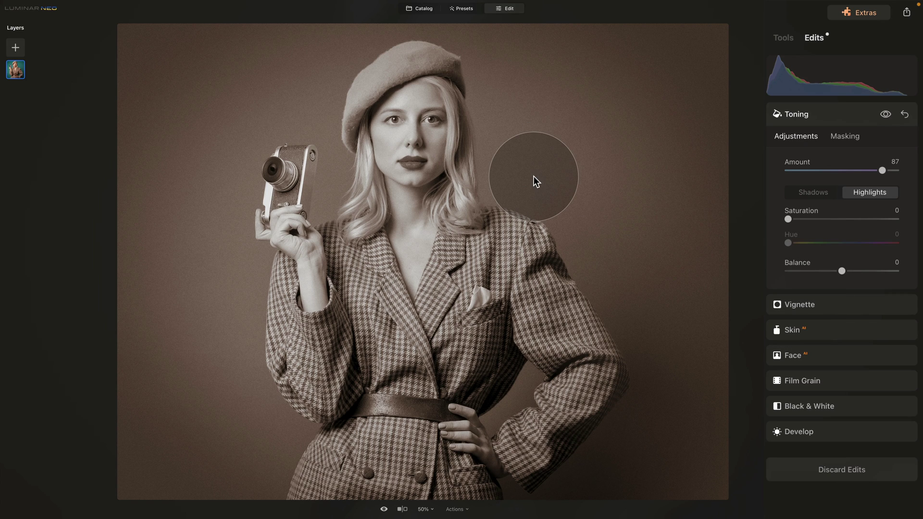
{"action": "left_click", "coordinate": [383, 509]}
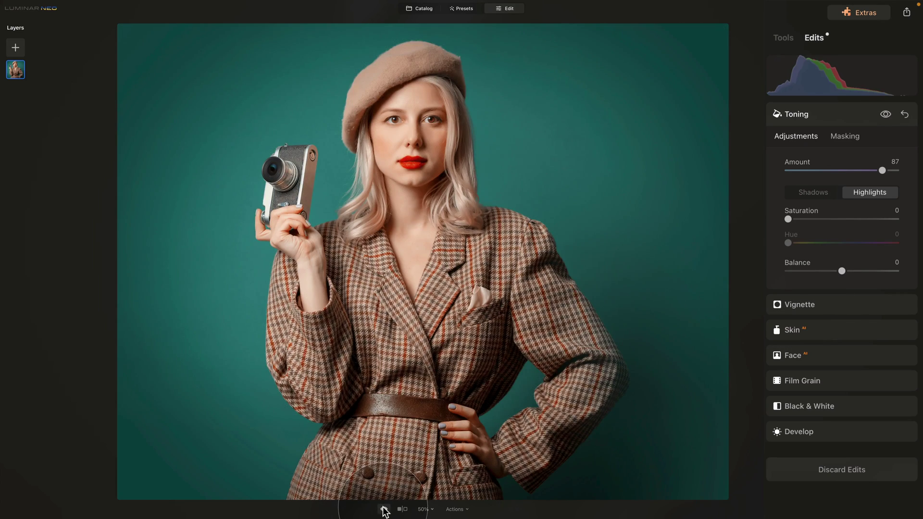
{"action": "left_click", "coordinate": [383, 509]}
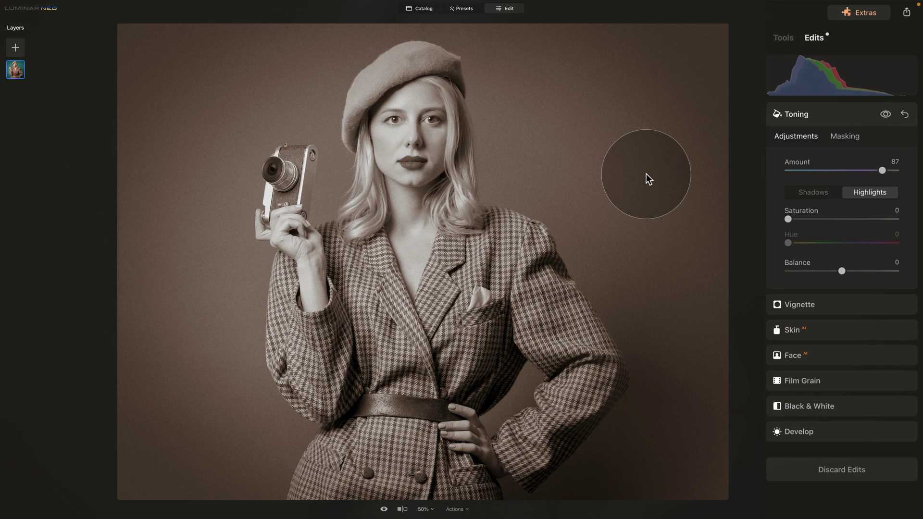